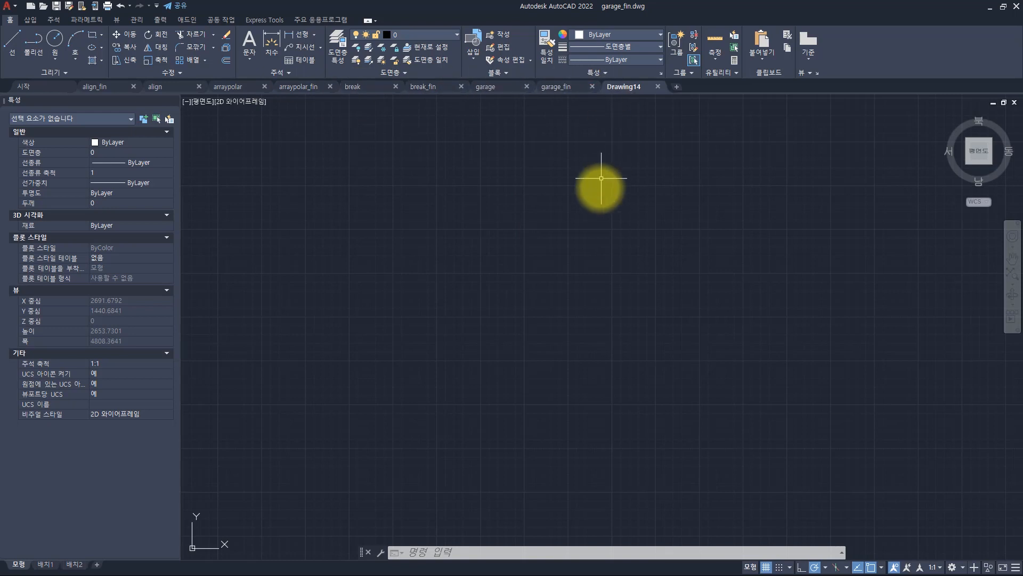
pyautogui.press('Escape')
pyautogui.press('Escape')
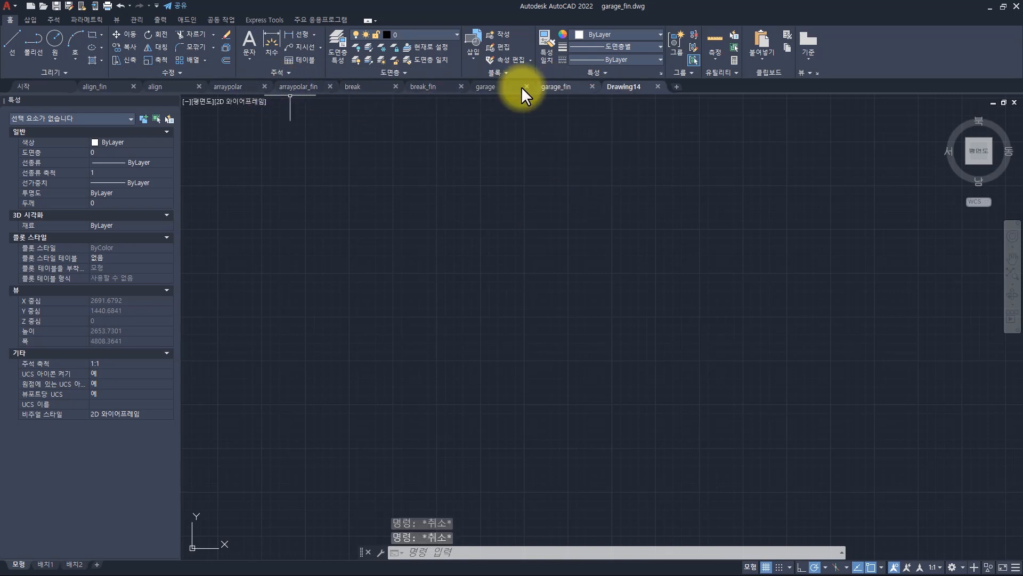
pyautogui.rightClick(362, 86)
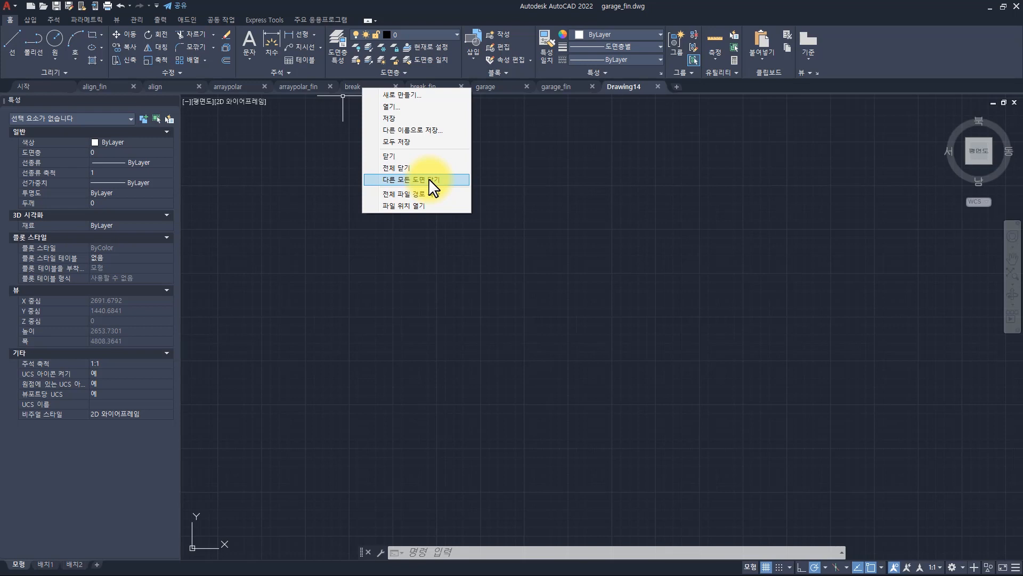
pyautogui.click(506, 244)
pyautogui.press('Escape')
pyautogui.press('Escape')
pyautogui.press('Escape')
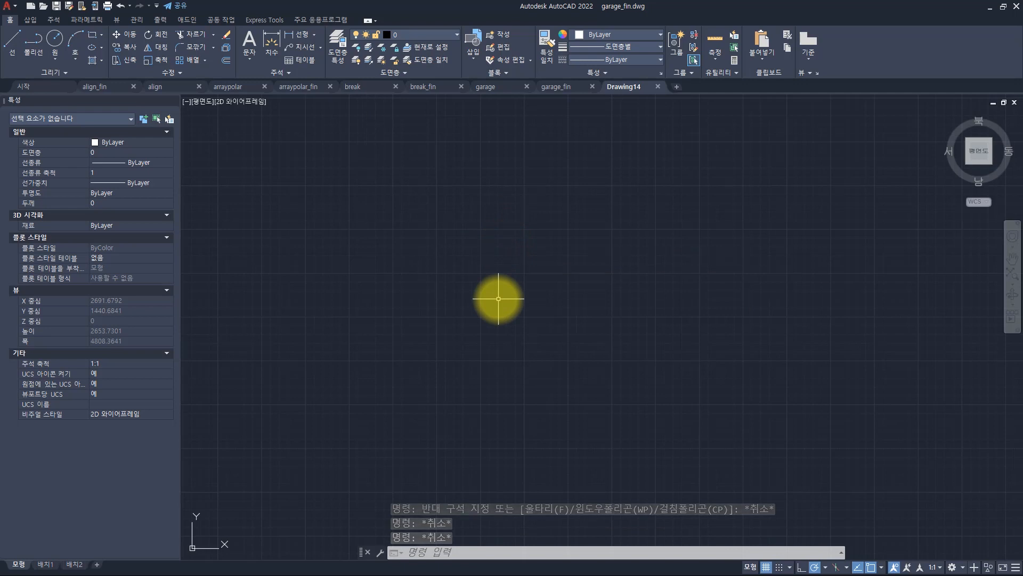
pyautogui.write('sa')
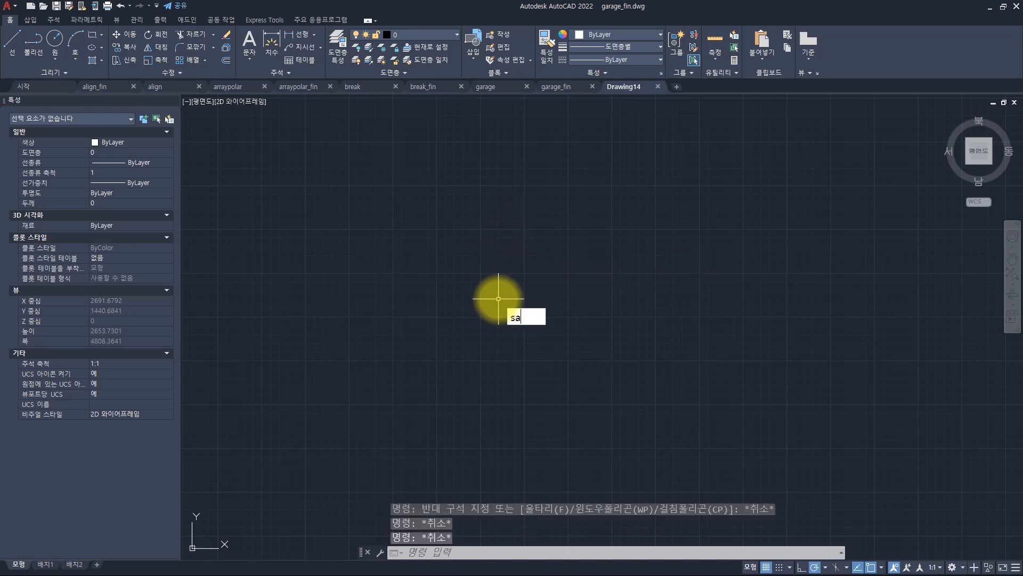
pyautogui.write('veall')
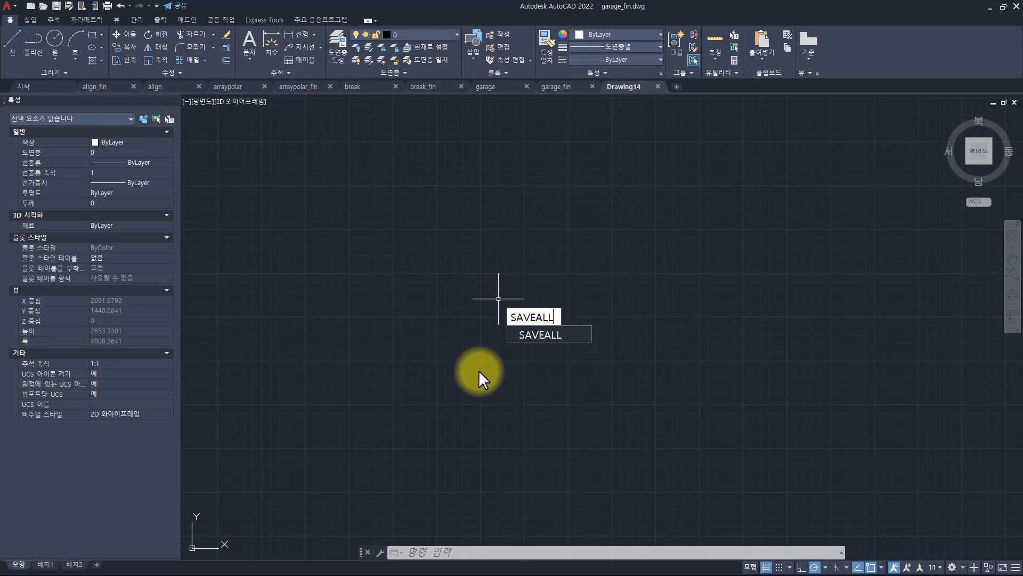
pyautogui.press('Escape')
pyautogui.press('Escape')
pyautogui.press('Escape')
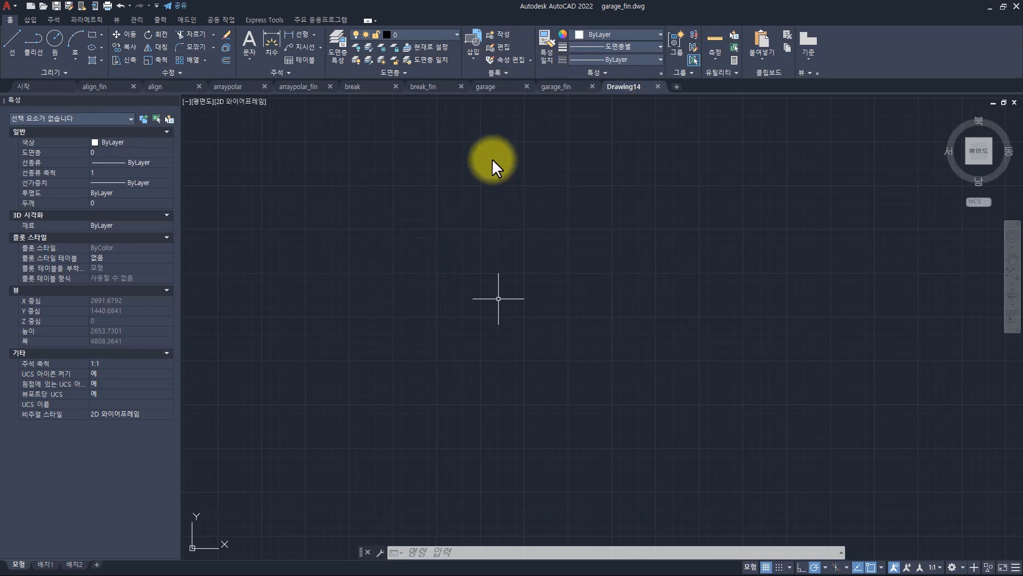
# - Activate the break drawing, then switch to File Explorer to review the drawing files in the sample folder
pyautogui.click(353, 86)
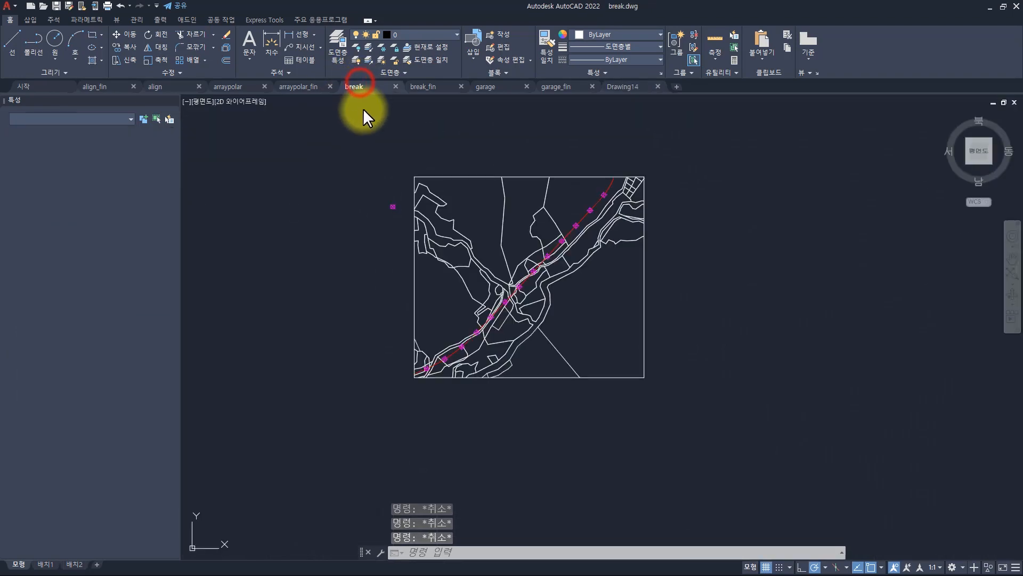
pyautogui.hotkey('alt', 'Tab')
pyautogui.click(621, 278)
pyautogui.moveTo(708, 393)
pyautogui.mouseDown()
pyautogui.moveTo(640, 203)
pyautogui.moveTo(696, 389)
pyautogui.mouseUp()
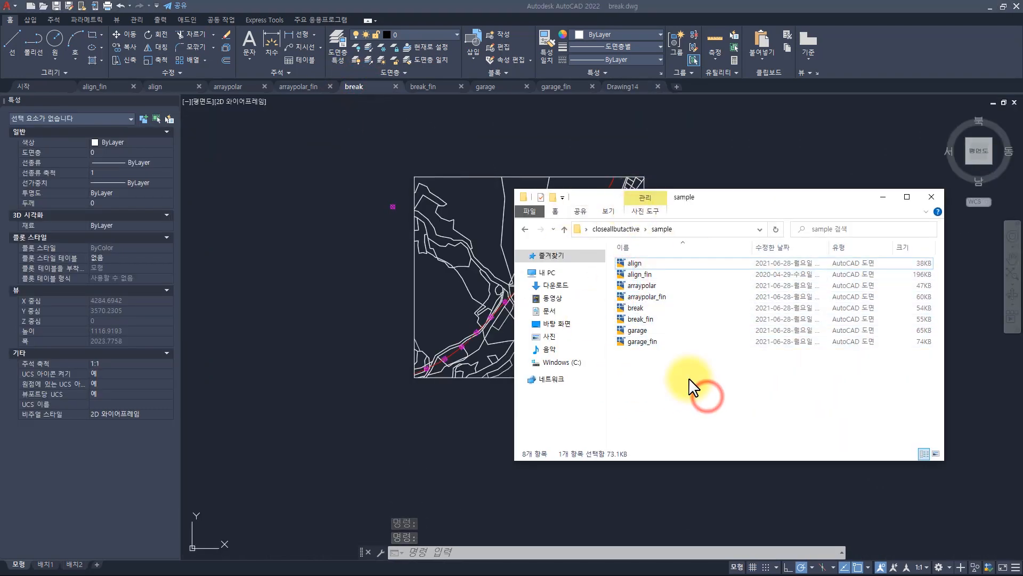
# - Return to AutoCAD and change the view of the break drawing so that it counts as modified
pyautogui.click(378, 256)
pyautogui.moveTo(422, 219)
pyautogui.mouseDown(button='middle')
pyautogui.moveTo(446, 190)
pyautogui.moveTo(491, 291)
pyautogui.moveTo(390, 269)
pyautogui.moveTo(507, 248)
pyautogui.mouseUp(button='middle')
pyautogui.scroll(2, 393, 284)
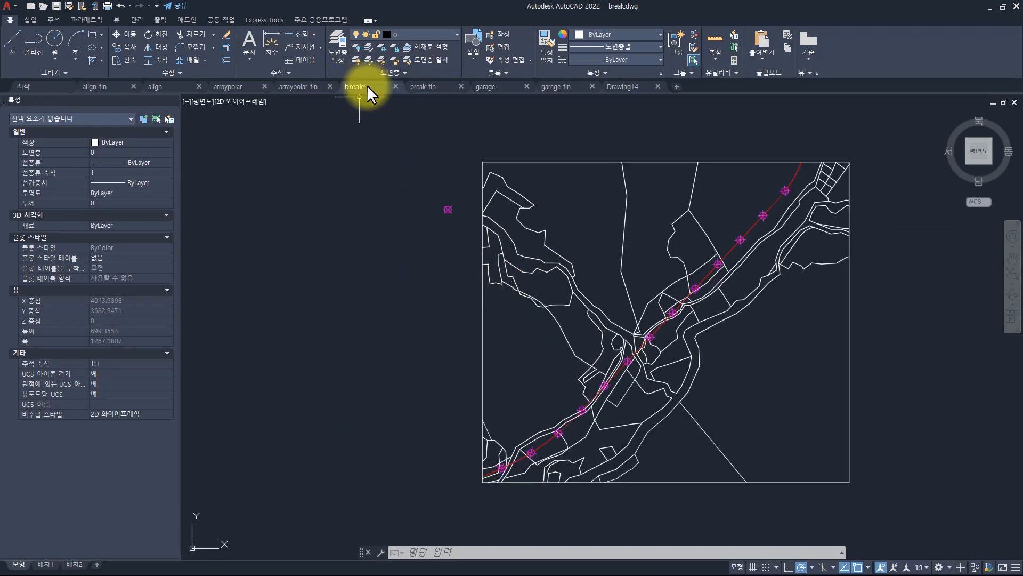
pyautogui.moveTo(347, 83)
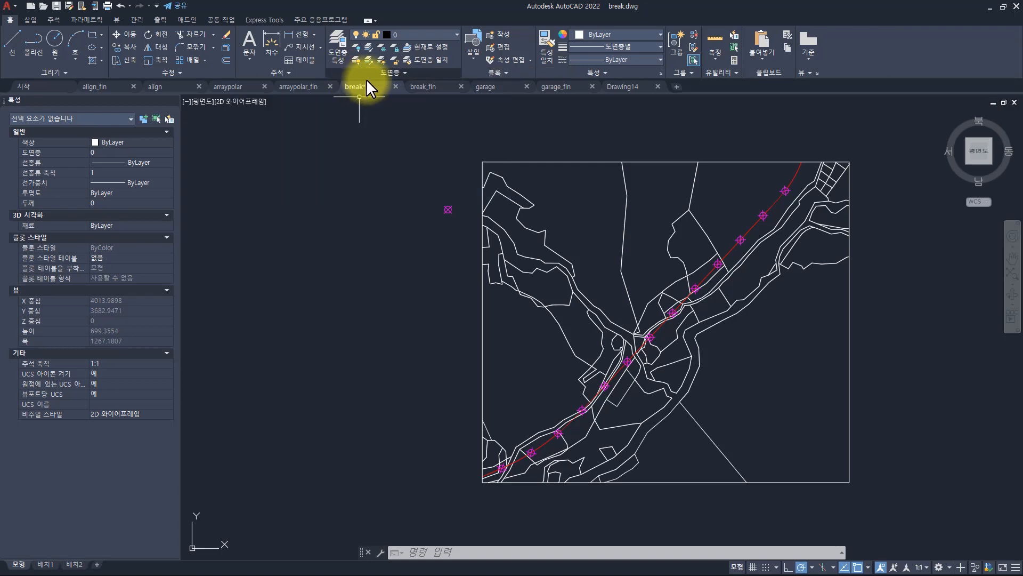
# - Activate the break_fin drawing and regenerate it with the REGEN command
pyautogui.click(438, 85)
pyautogui.moveTo(621, 263); pyautogui.dragTo(498, 224, button='middle')
pyautogui.scroll(-5, 464, 264)
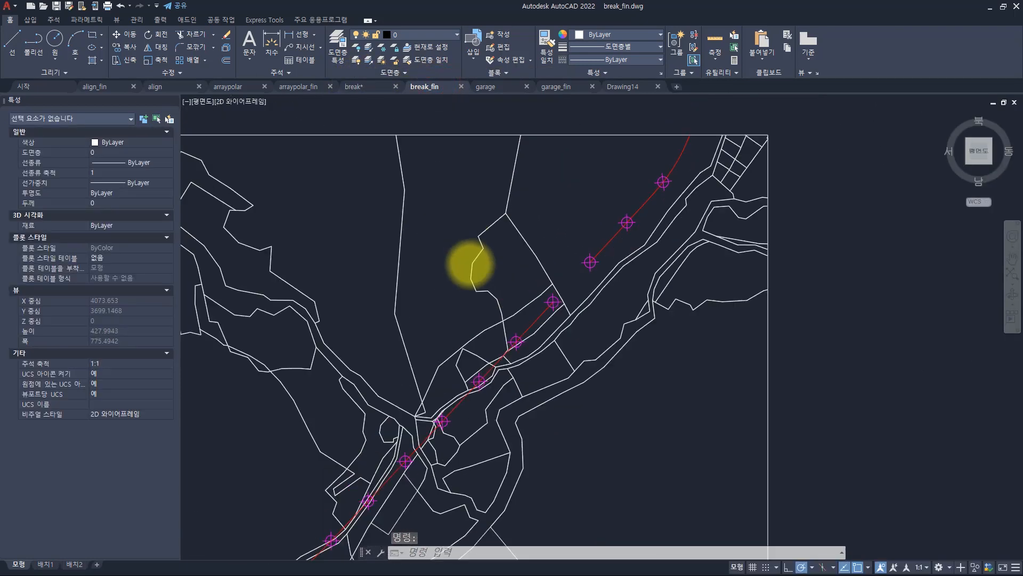
pyautogui.write('re')
pyautogui.press('Return')
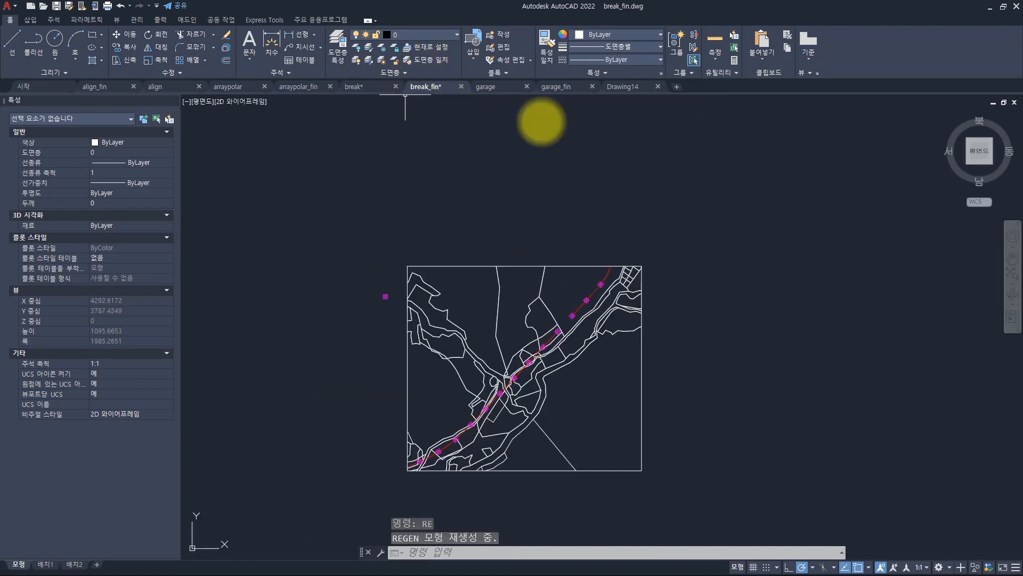
# - Activate Drawing14 and save all open drawings at once with the SAVEALL command
pyautogui.click(617, 85)
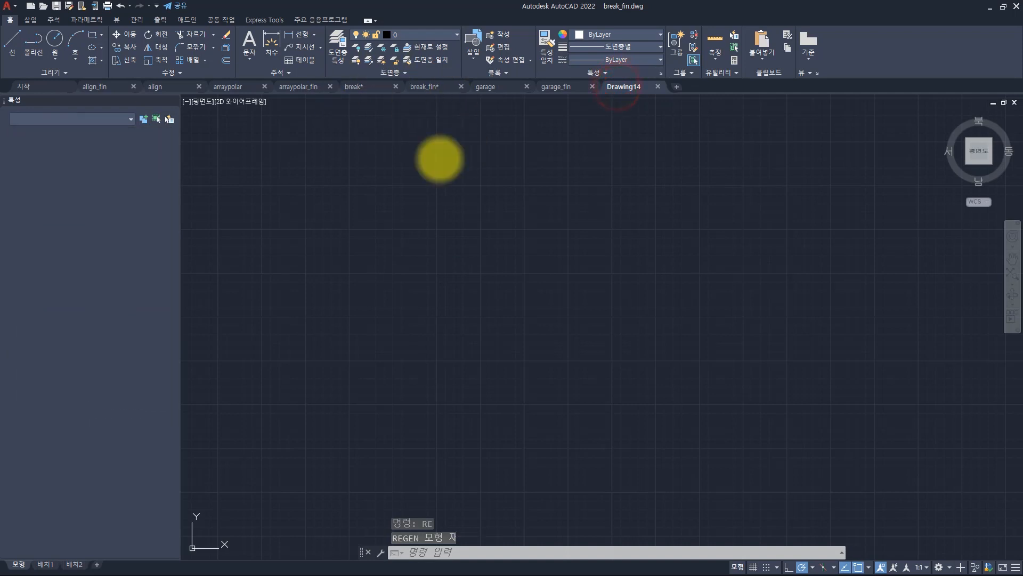
pyautogui.press('Escape')
pyautogui.press('Escape')
pyautogui.write('sa')
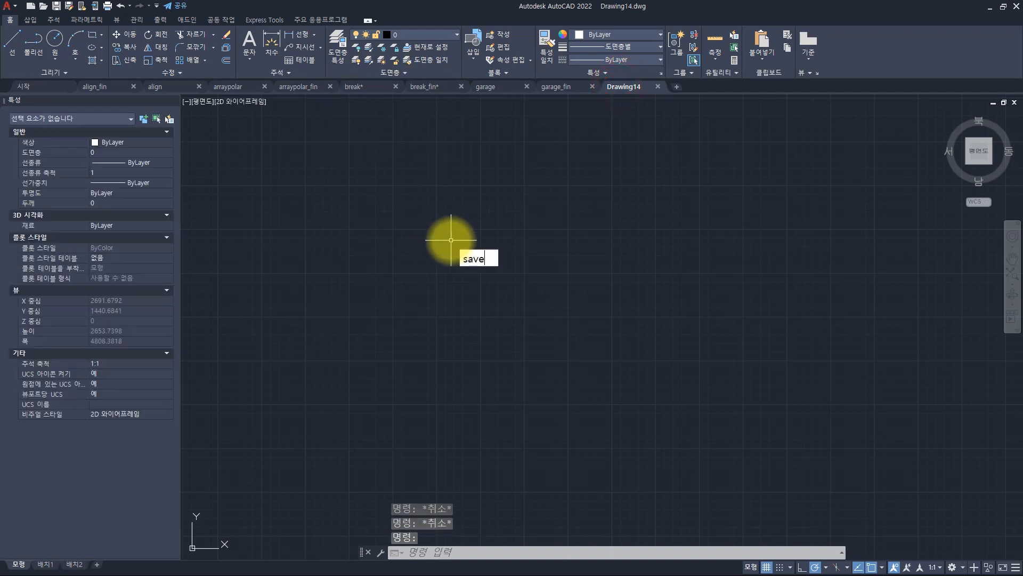
pyautogui.write('ve')
pyautogui.press('Return')
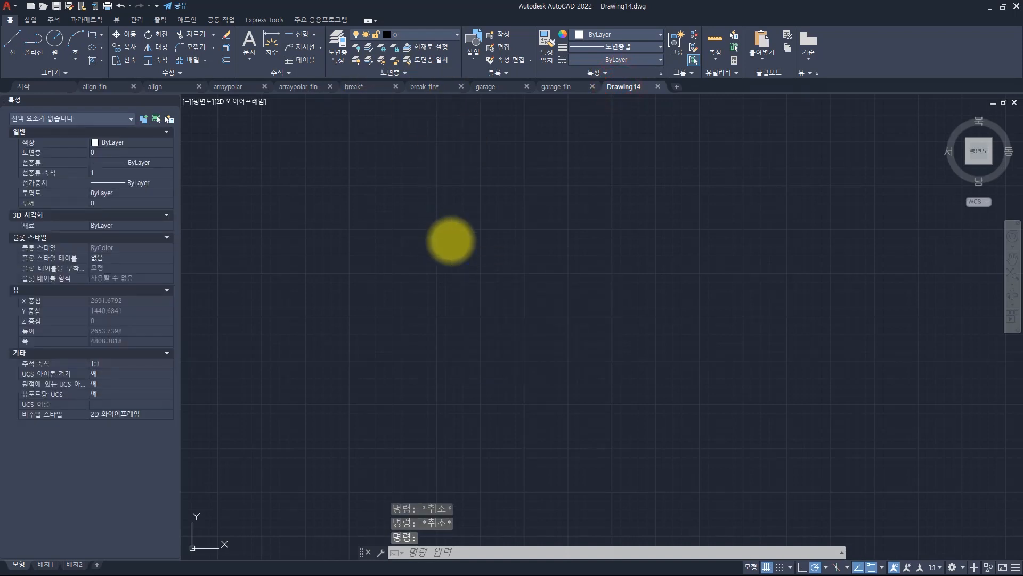
# - Switch to File Explorer and delete the backup files break.bak and break_fin.bak from the sample folder
pyautogui.hotkey('alt', 'Tab')
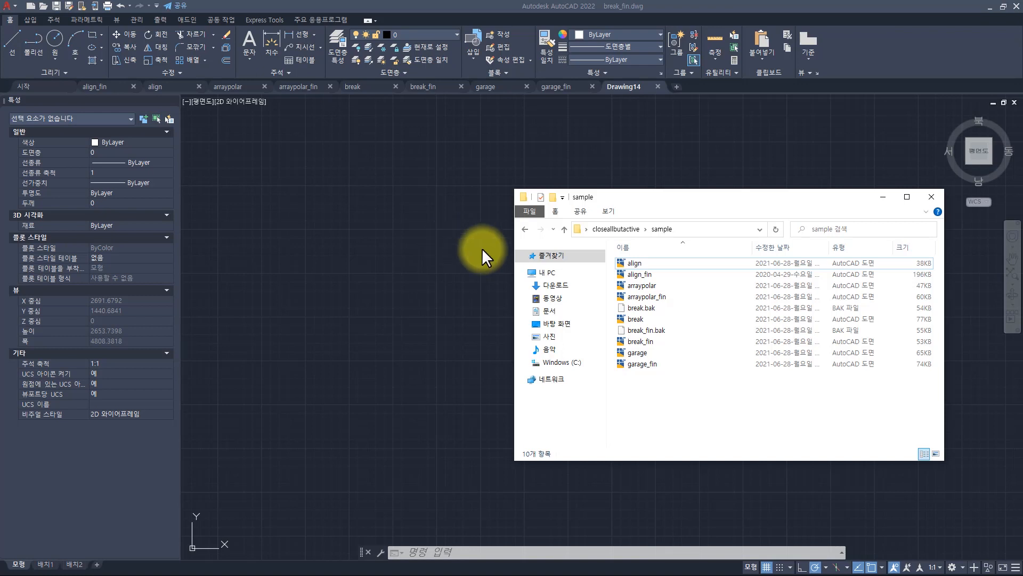
pyautogui.click(677, 391)
pyautogui.click(661, 310)
pyautogui.keyDown('ctrl'); pyautogui.click(660, 331); pyautogui.keyUp('ctrl')
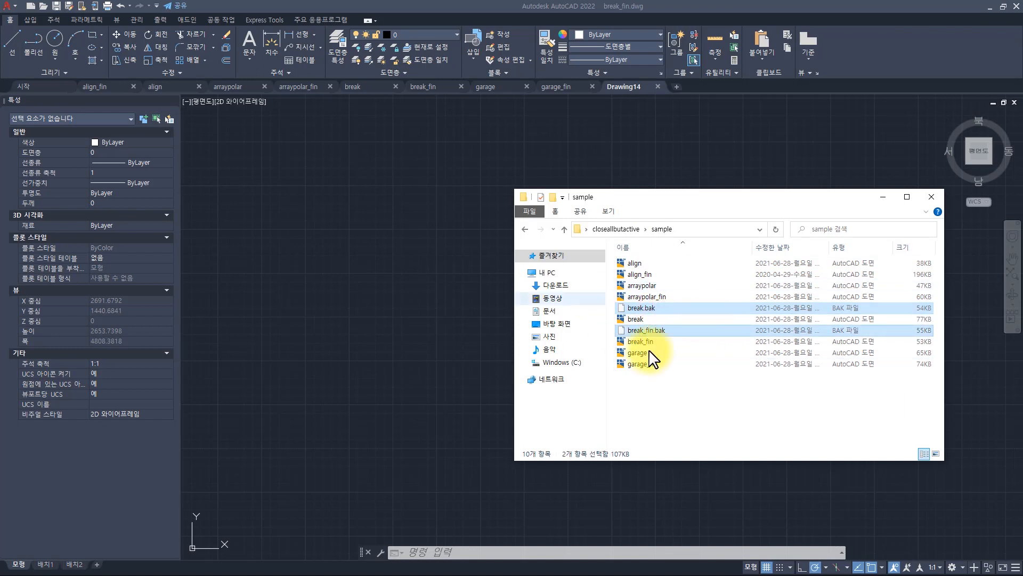
pyautogui.click(654, 405)
pyautogui.click(655, 309)
pyautogui.keyDown('ctrl'); pyautogui.click(647, 331); pyautogui.keyUp('ctrl')
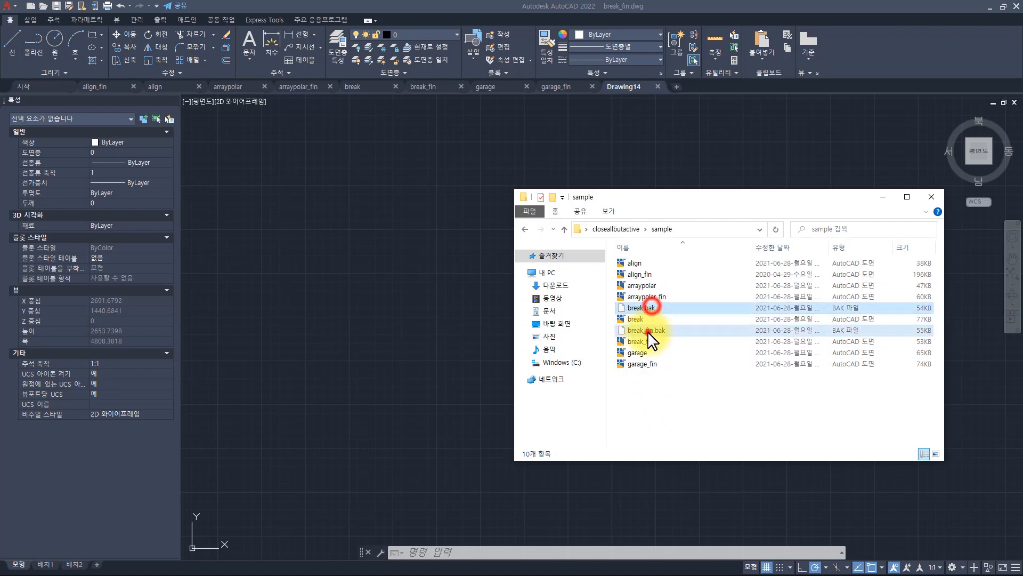
pyautogui.press('Delete')
# - Return to AutoCAD and close all open drawings together
pyautogui.click(392, 280)
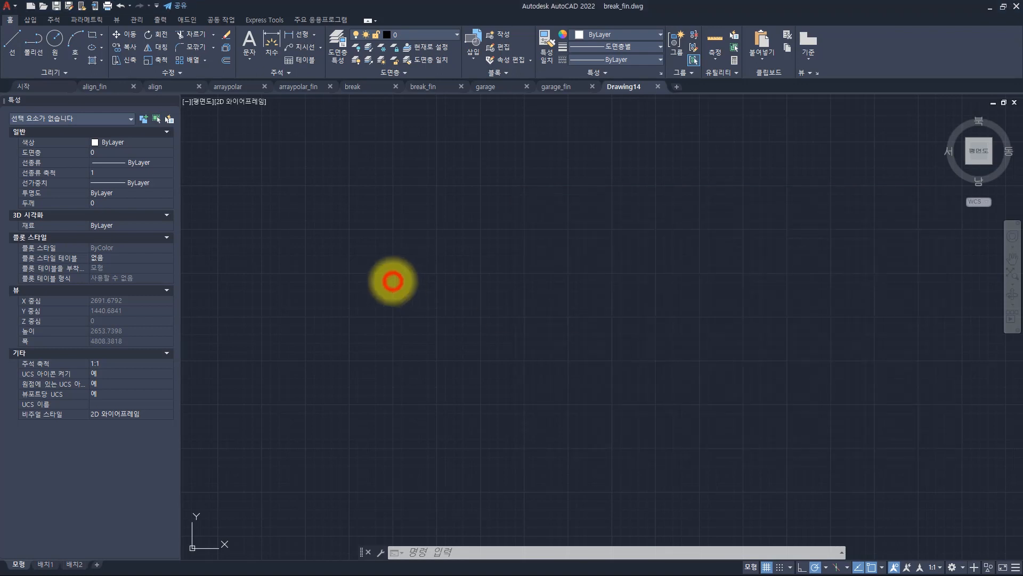
pyautogui.press('Escape')
pyautogui.press('Escape')
pyautogui.press('Escape')
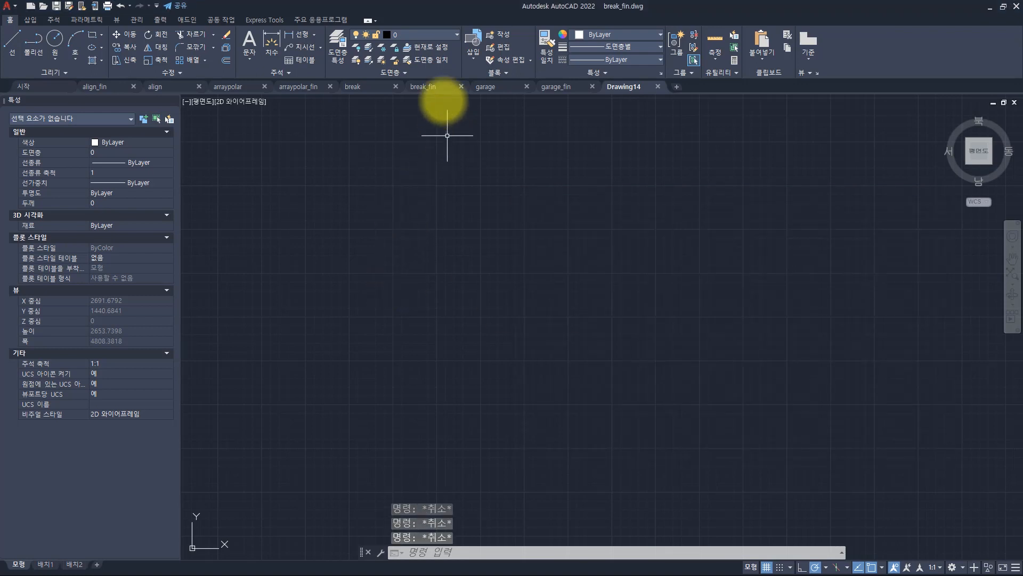
pyautogui.rightClick(624, 91)
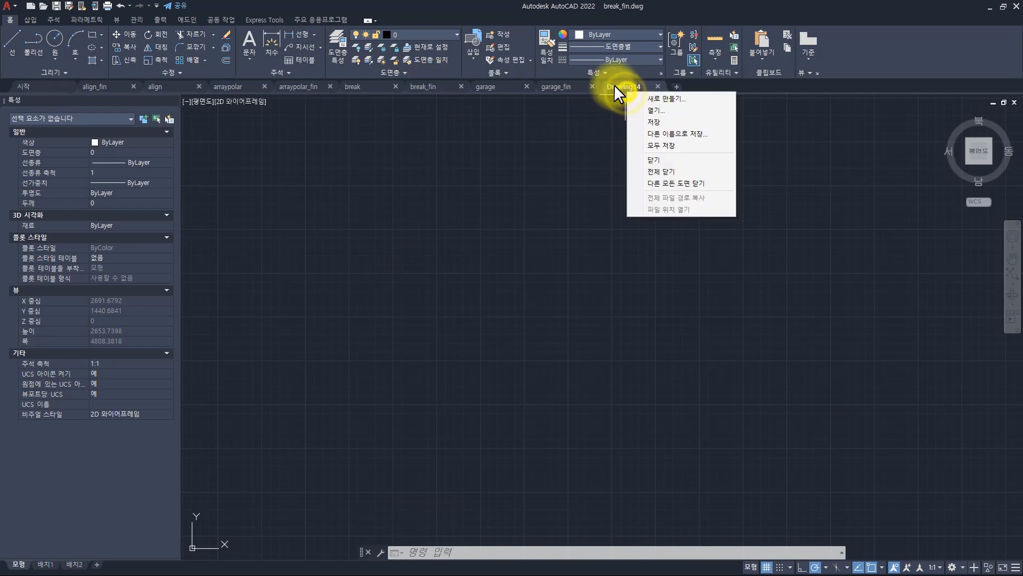
pyautogui.rightClick(614, 85)
pyautogui.click(637, 166)
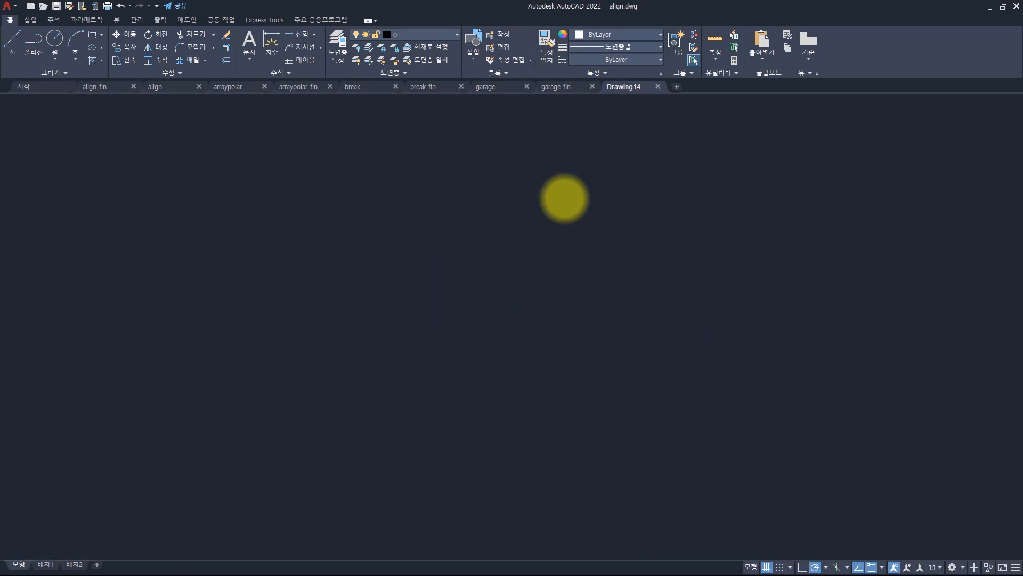
# - Switch to File Explorer and open all the drawings in the sample folder in AutoCAD
pyautogui.hotkey('alt', 'Tab')
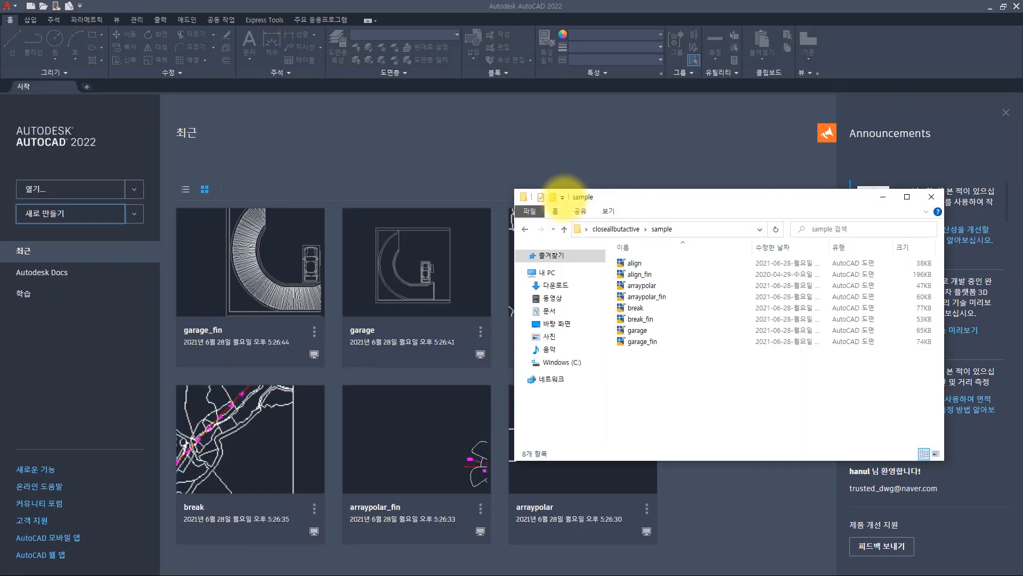
pyautogui.click(670, 373)
pyautogui.hotkey('ctrl', 'a')
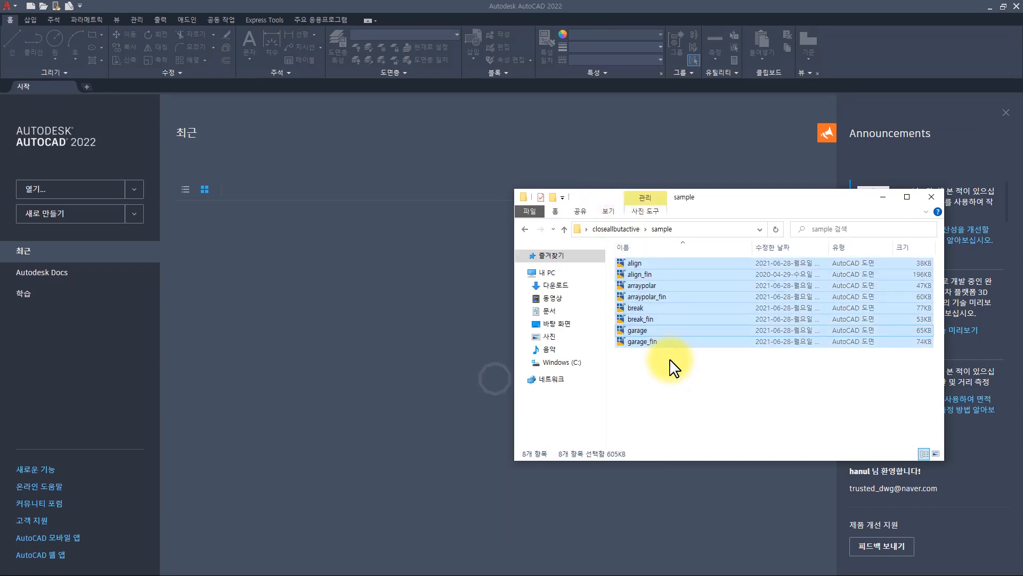
pyautogui.press('Return')
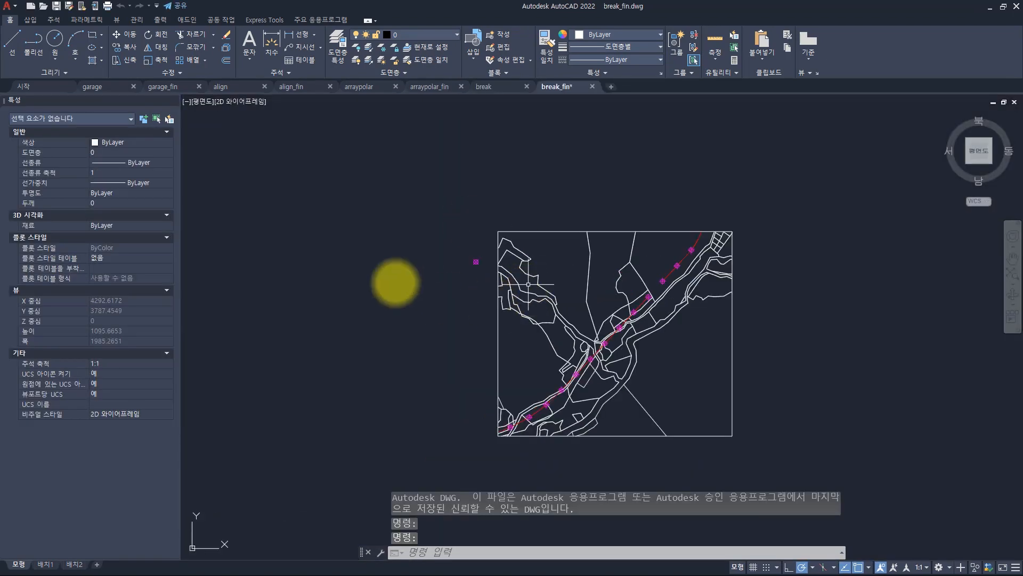
# - Change the view of the arraypolar_fin and align_fin drawings so that both have unsaved changes
pyautogui.click(427, 87)
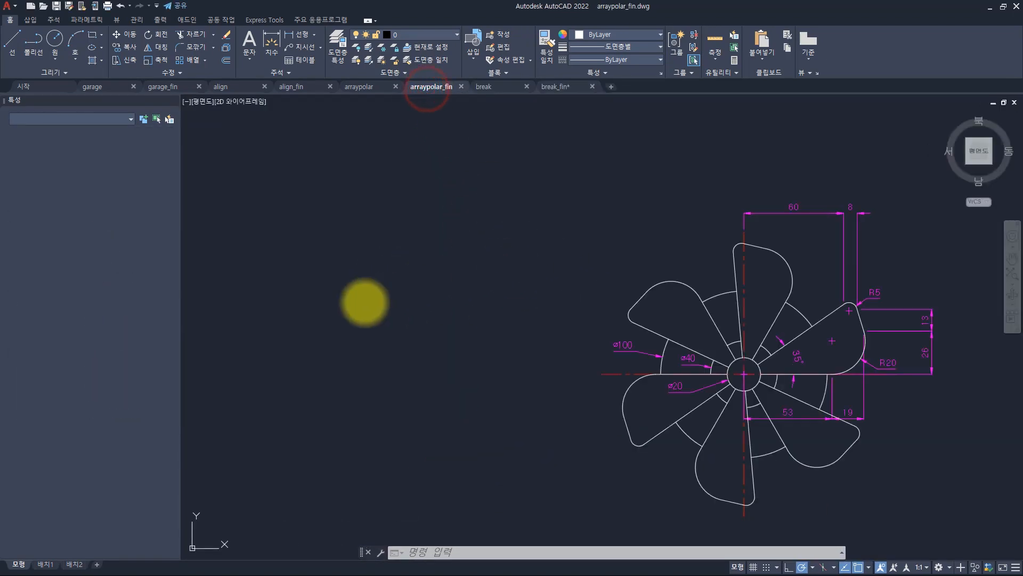
pyautogui.moveTo(365, 302); pyautogui.dragTo(320, 240, button='middle')
pyautogui.moveTo(587, 324); pyautogui.dragTo(548, 228, button='middle')
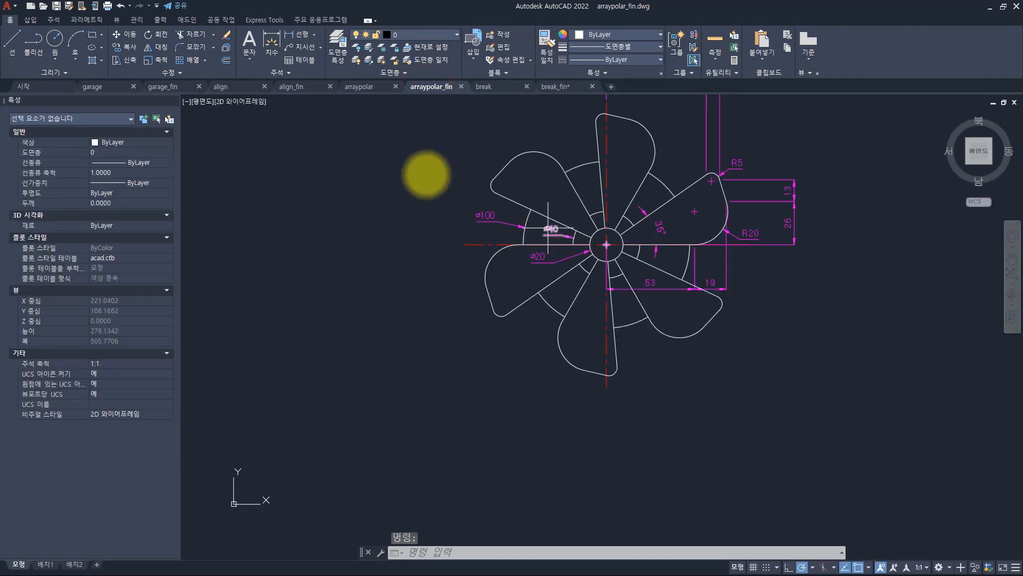
pyautogui.click(292, 86)
pyautogui.moveTo(260, 264)
pyautogui.mouseDown(button='middle')
pyautogui.moveTo(404, 241)
pyautogui.moveTo(407, 228)
pyautogui.mouseUp(button='middle')
pyautogui.press('Escape')
# - Activate the align drawing and regenerate it with the REGEN command
pyautogui.click(245, 81)
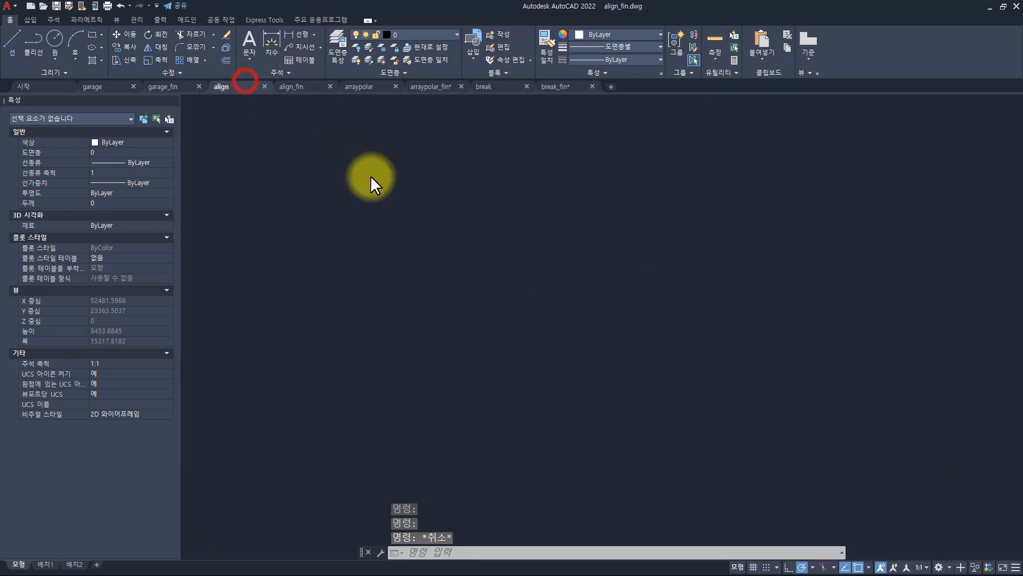
pyautogui.write('RE')
pyautogui.press('Return')
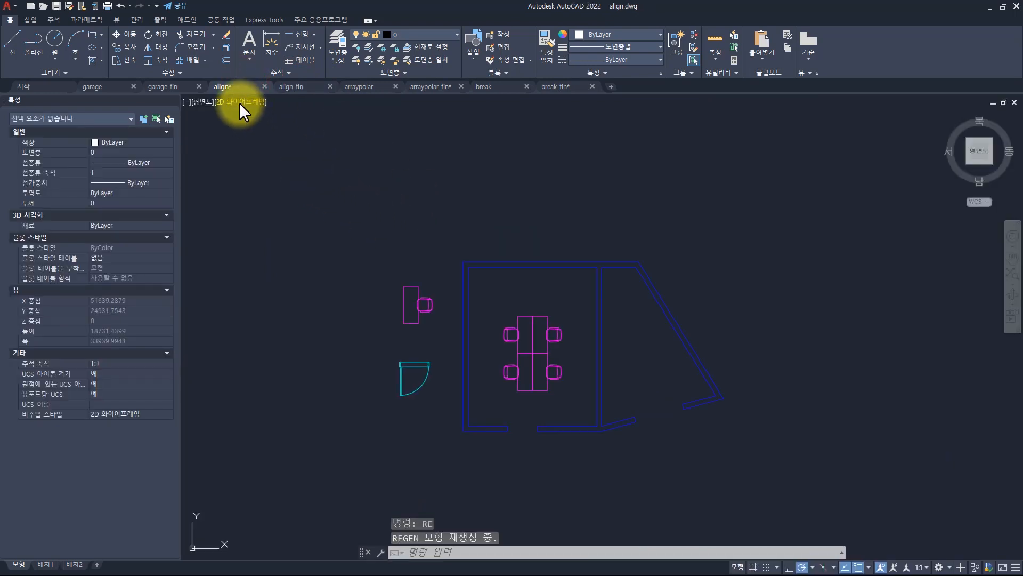
# - Close all open drawings together, saving the changes to each modified one, including align and align_fin
pyautogui.rightClick(228, 85)
pyautogui.click(259, 164)
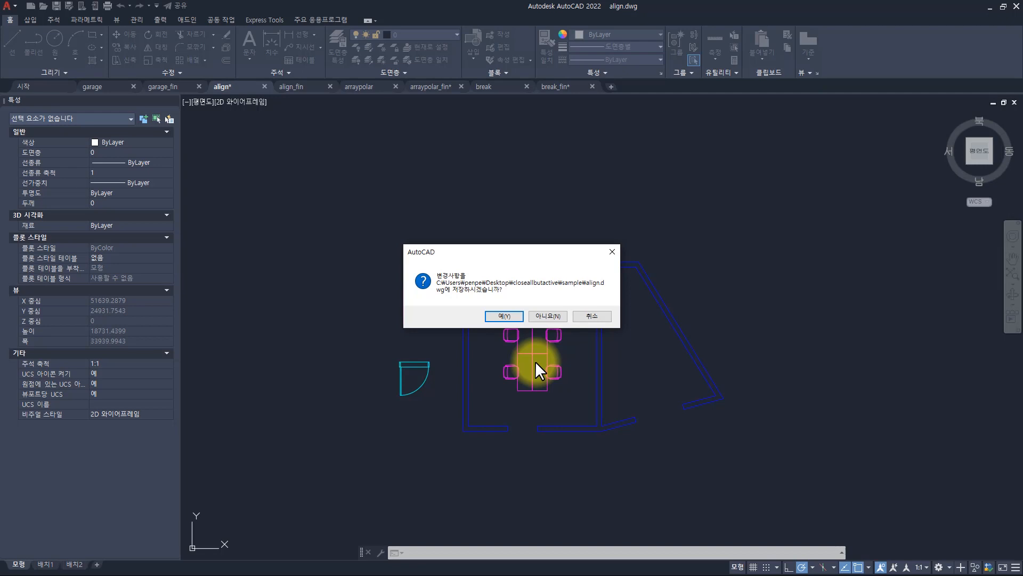
pyautogui.click(507, 315)
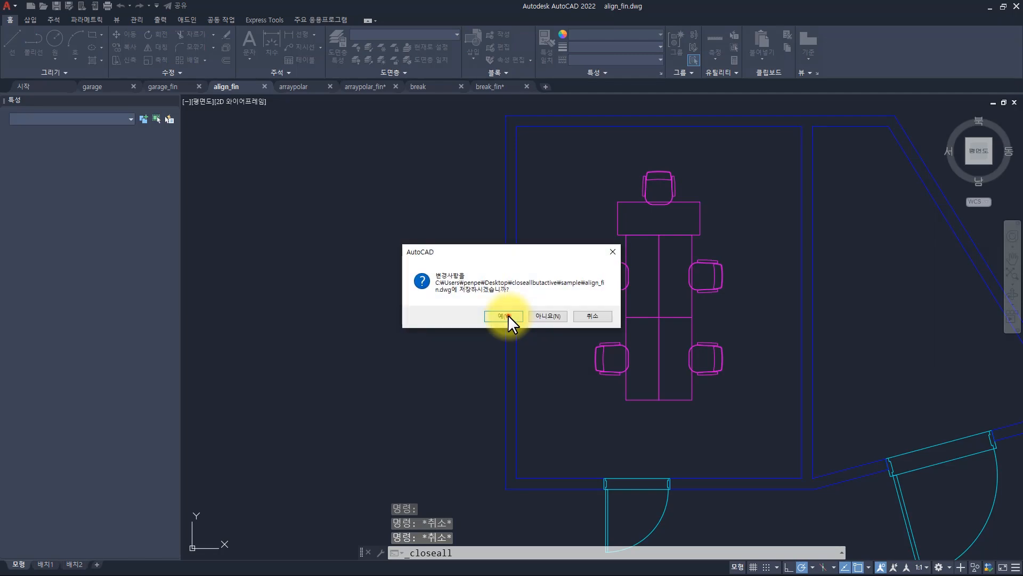
pyautogui.click(507, 314)
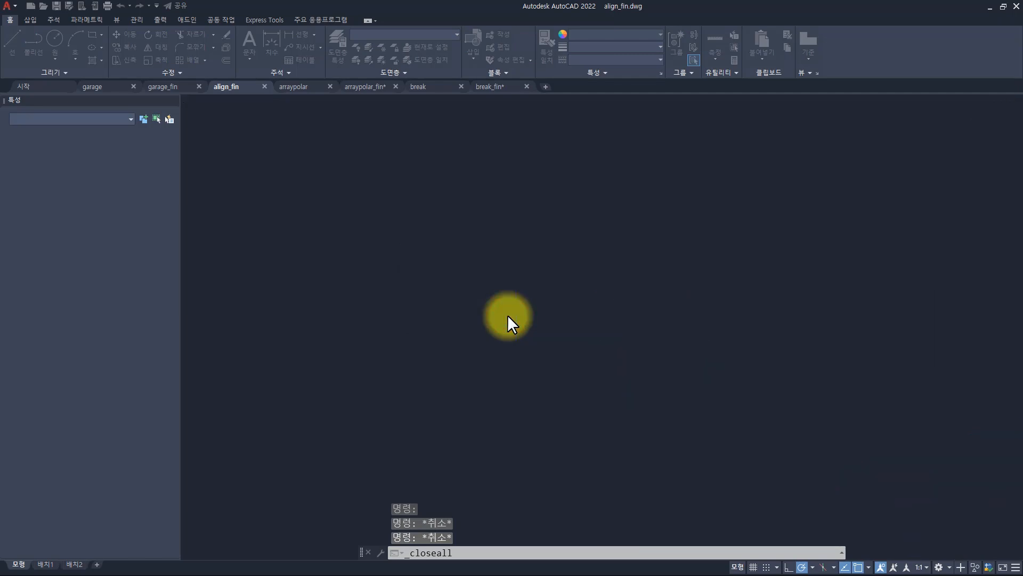
pyautogui.click(506, 315)
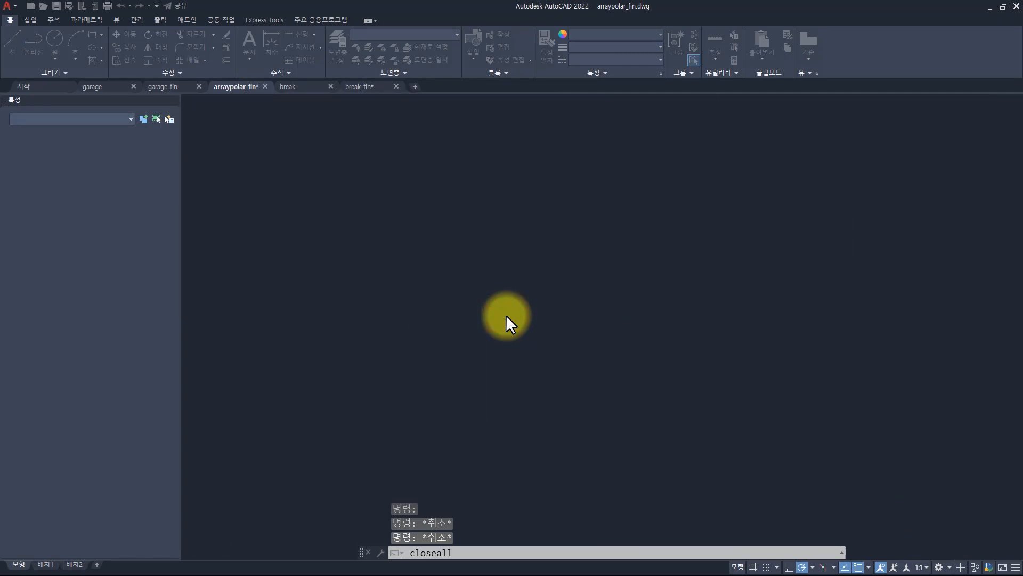
# - In File Explorer, delete the four .bak backup files from the sample folder and open all remaining drawings in AutoCAD
pyautogui.hotkey('alt', 'Tab')
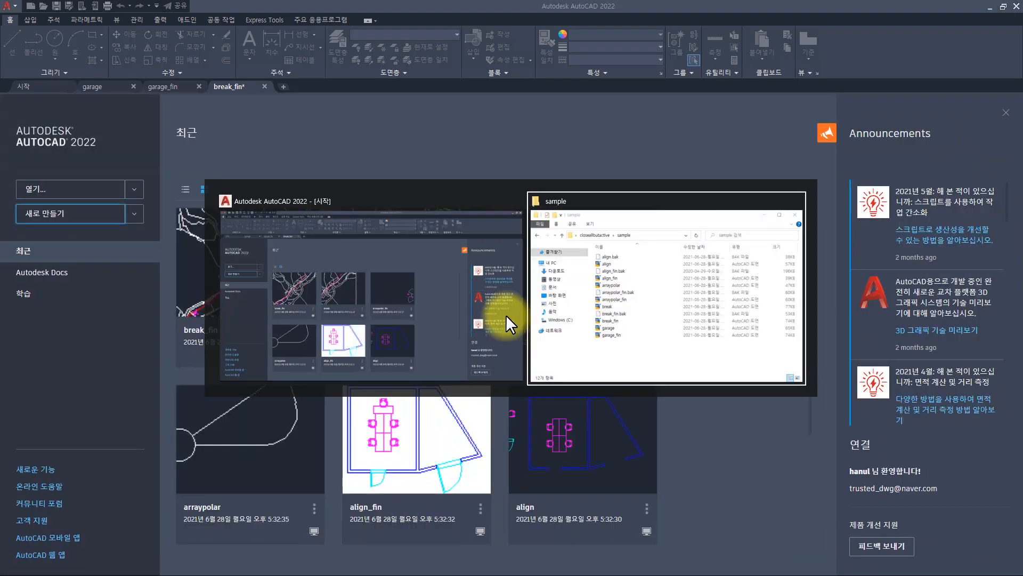
pyautogui.click(688, 403)
pyautogui.click(639, 262)
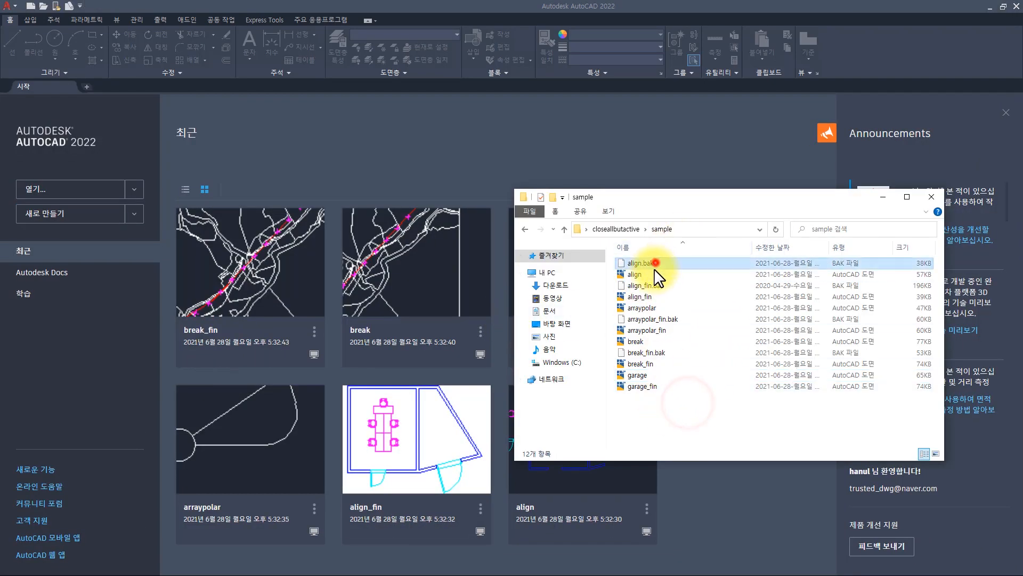
pyautogui.keyDown('ctrl'); pyautogui.click(645, 285); pyautogui.keyUp('ctrl')
pyautogui.keyDown('ctrl'); pyautogui.click(653, 319); pyautogui.keyUp('ctrl')
pyautogui.keyDown('ctrl'); pyautogui.click(648, 352); pyautogui.keyUp('ctrl')
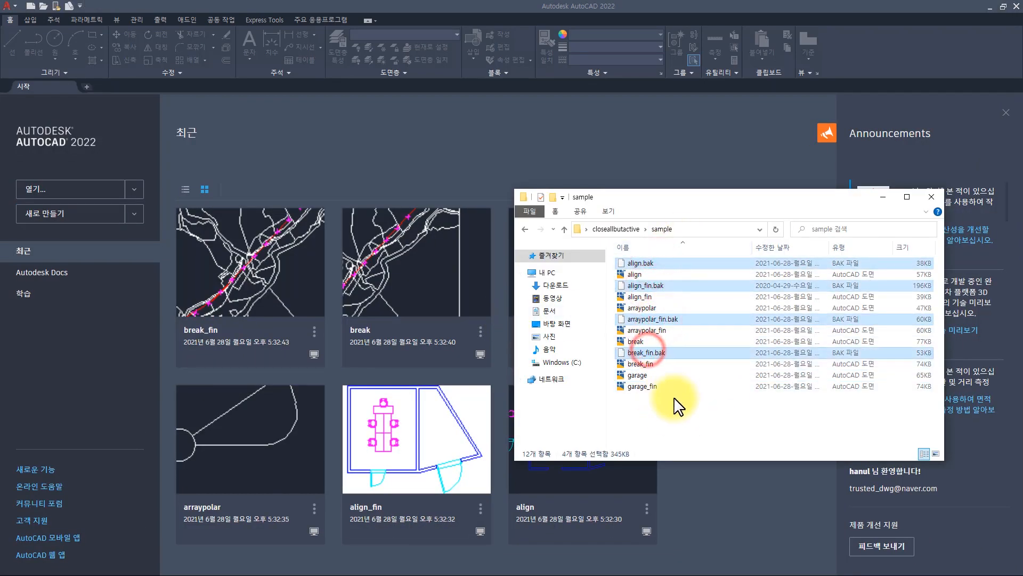
pyautogui.press('Delete')
pyautogui.moveTo(673, 407); pyautogui.dragTo(597, 178)
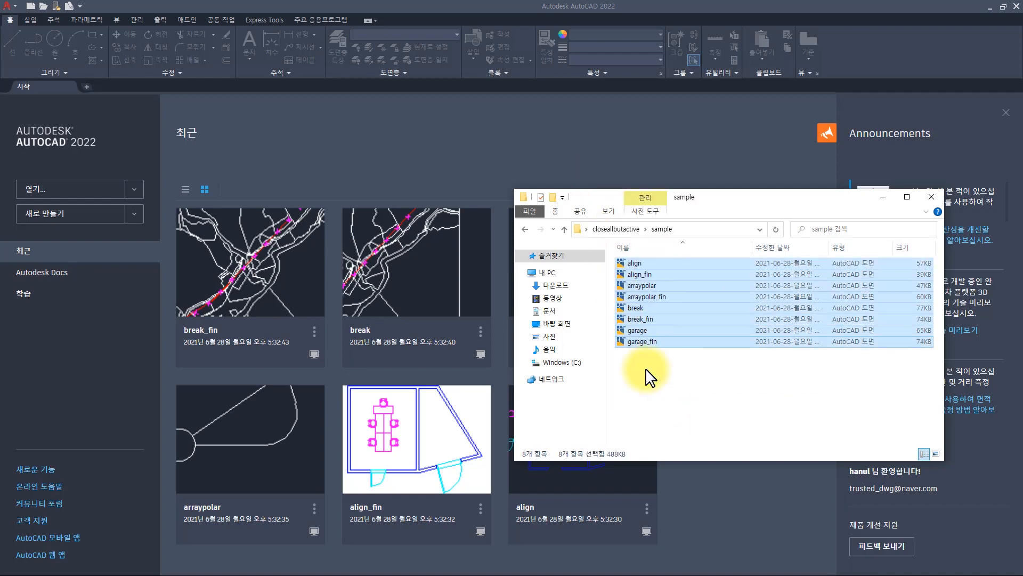
pyautogui.press('Return')
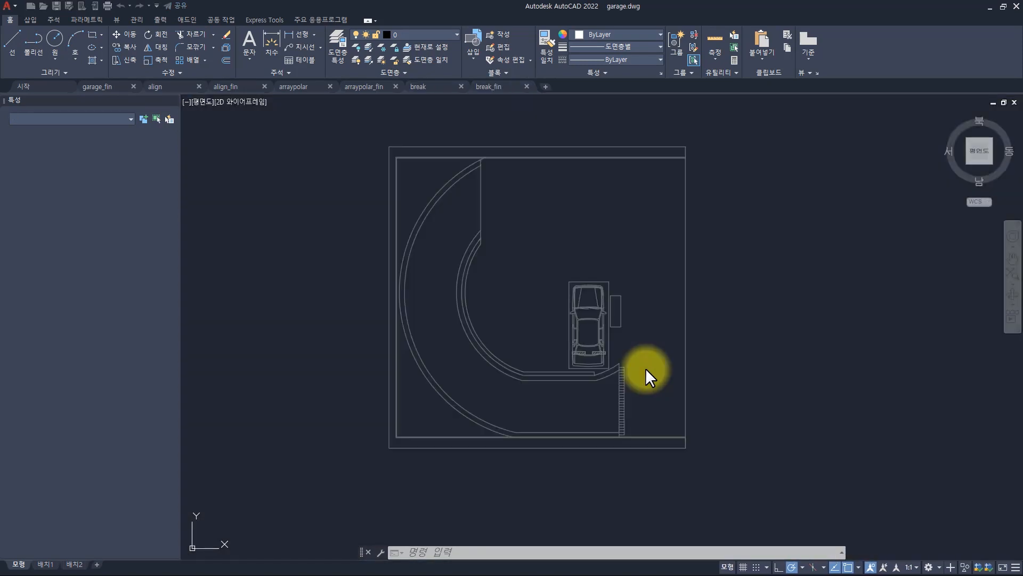
# - Switch to File Explorer and open the closeallbutactive AutoLISP file from the parent folder in Notepad
pyautogui.hotkey('alt', 'Tab')
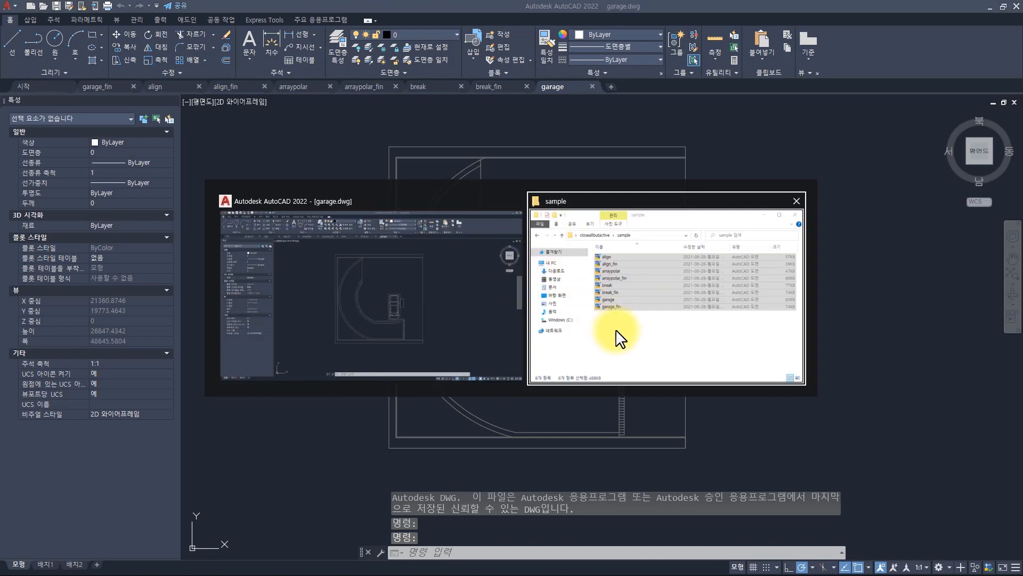
pyautogui.click(668, 356)
pyautogui.hotkey('alt', 'Up')
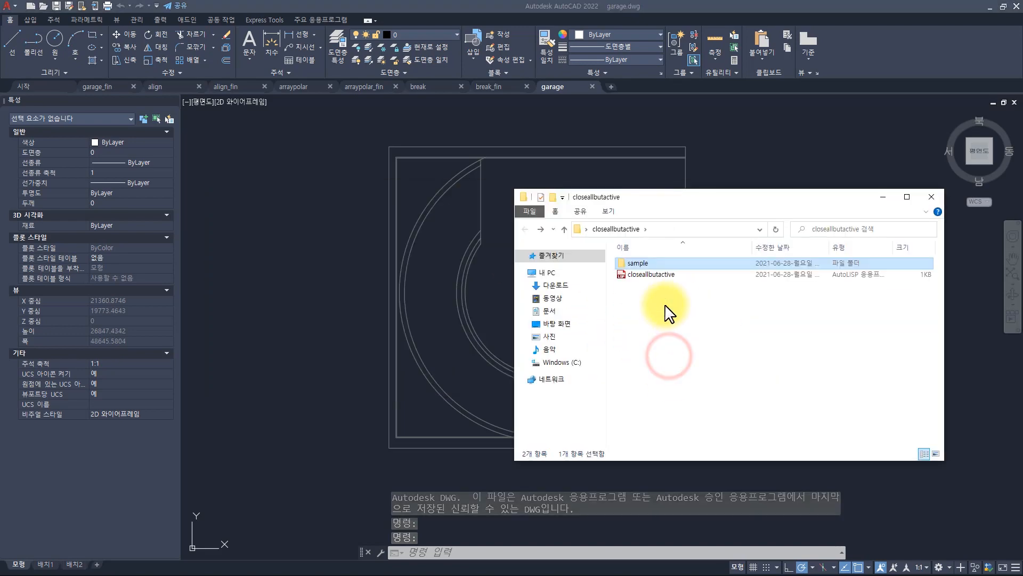
pyautogui.doubleClick(637, 275)
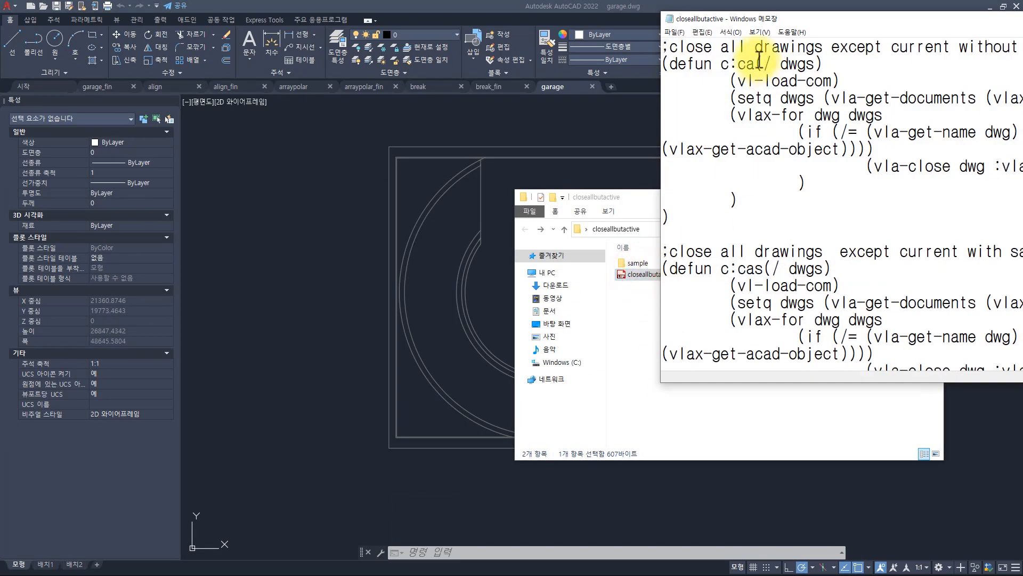
pyautogui.moveTo(744, 19); pyautogui.dragTo(453, 107)
# - Examine the ca routine and its comment about closing all drawings except the current one without saving
pyautogui.scroll(-2, 563, 212)
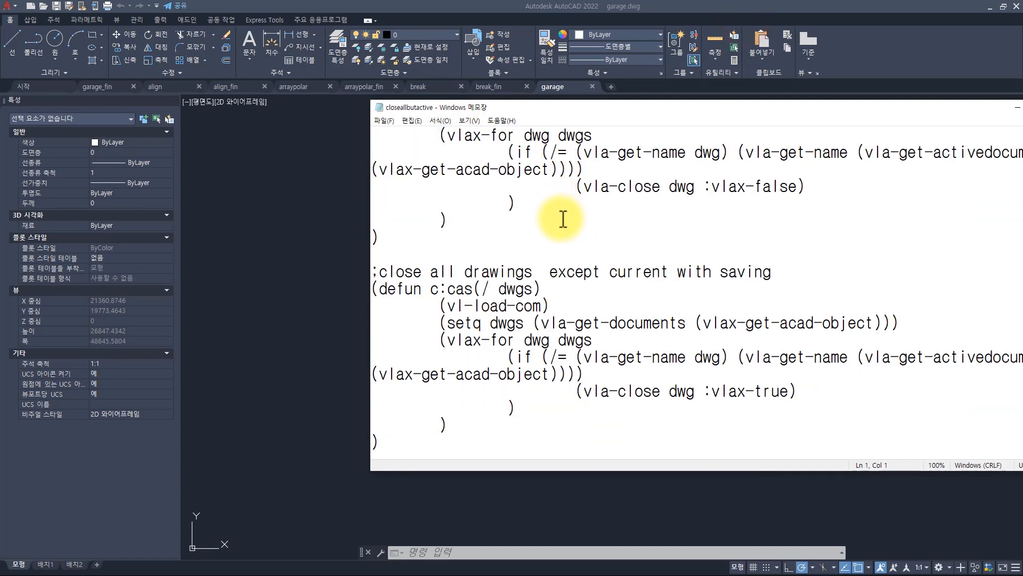
pyautogui.scroll(1, 563, 218)
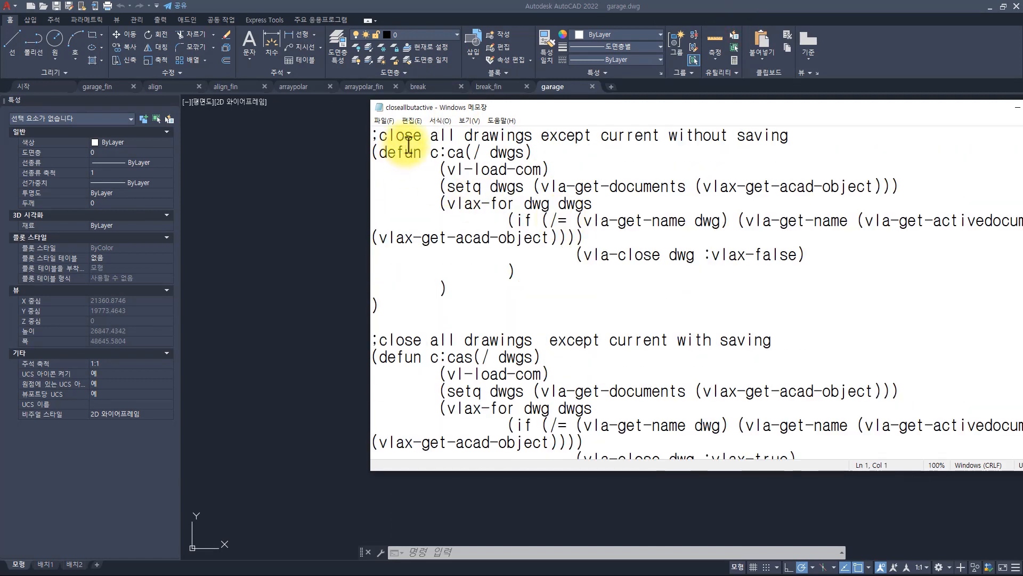
pyautogui.doubleClick(455, 153)
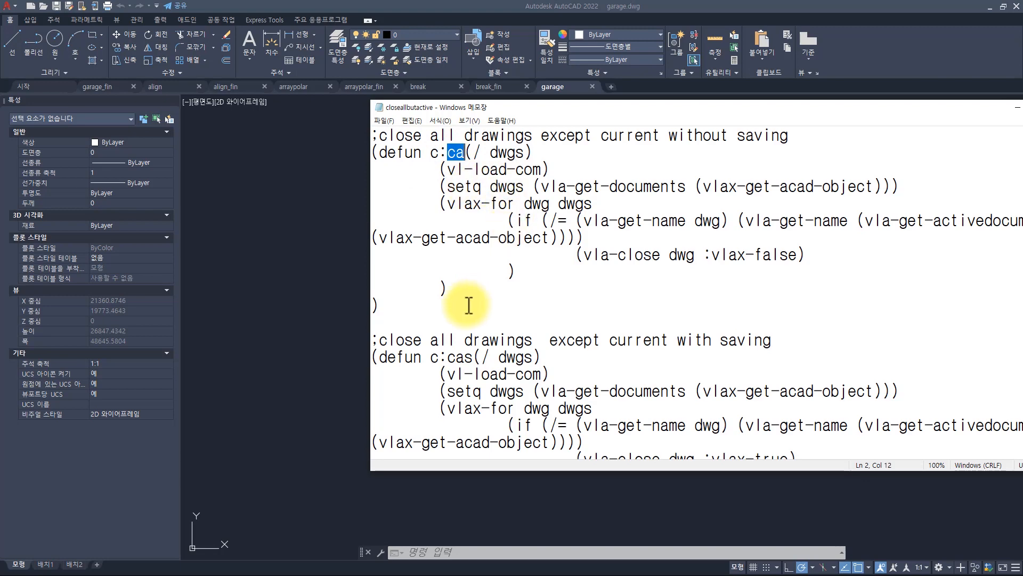
pyautogui.moveTo(467, 306); pyautogui.dragTo(354, 156)
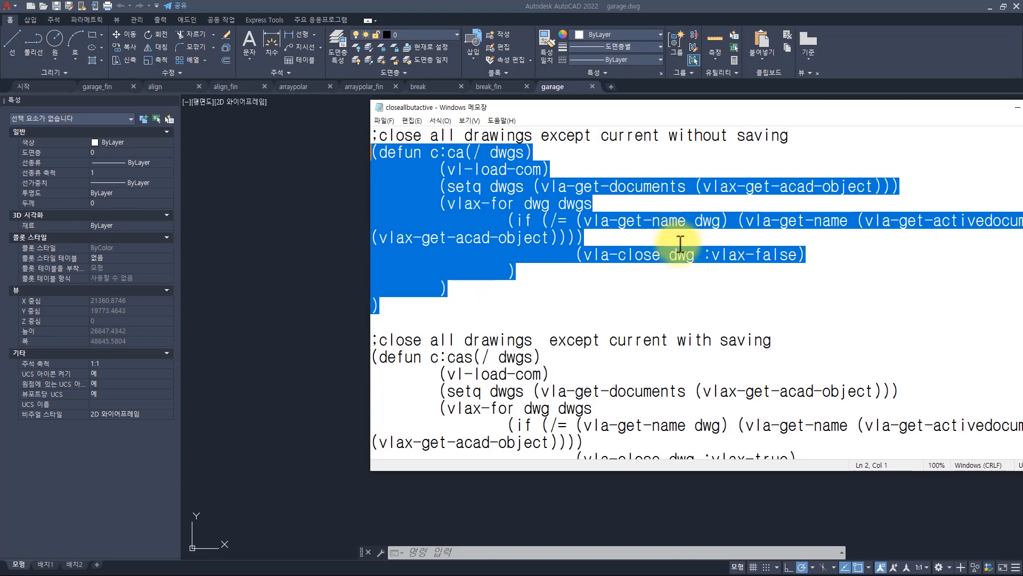
pyautogui.doubleClick(673, 135)
pyautogui.moveTo(781, 135); pyautogui.dragTo(791, 136)
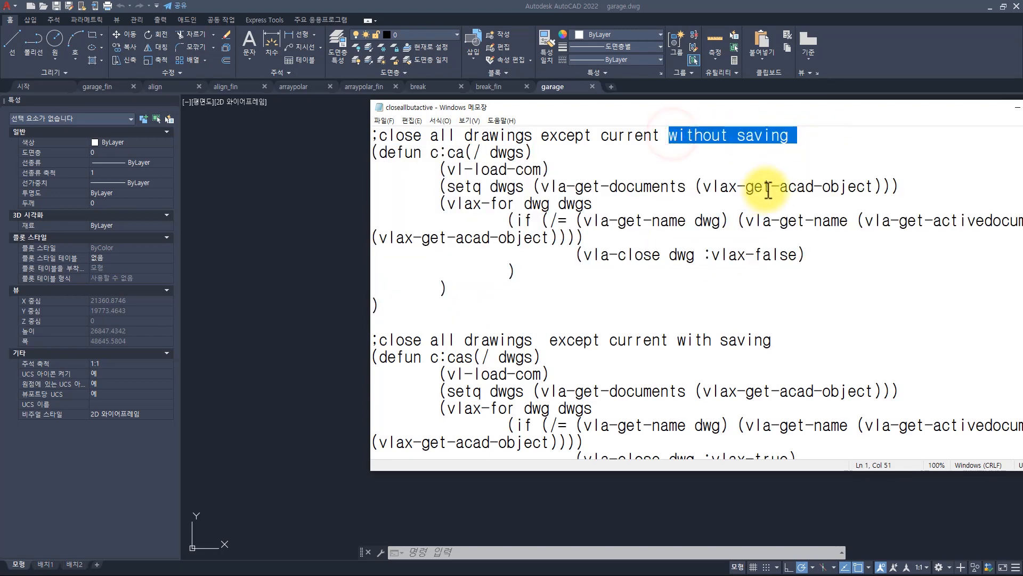
# - Examine the cas routine and its comment about closing all drawings except the current one with saving
pyautogui.scroll(-2, 586, 245)
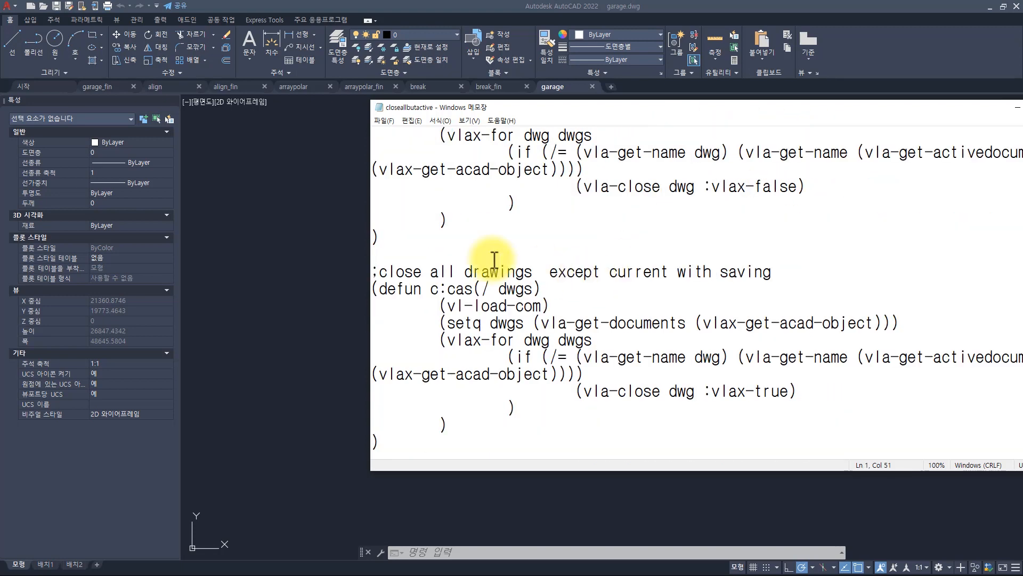
pyautogui.moveTo(461, 270); pyautogui.dragTo(507, 393)
pyautogui.click(509, 369)
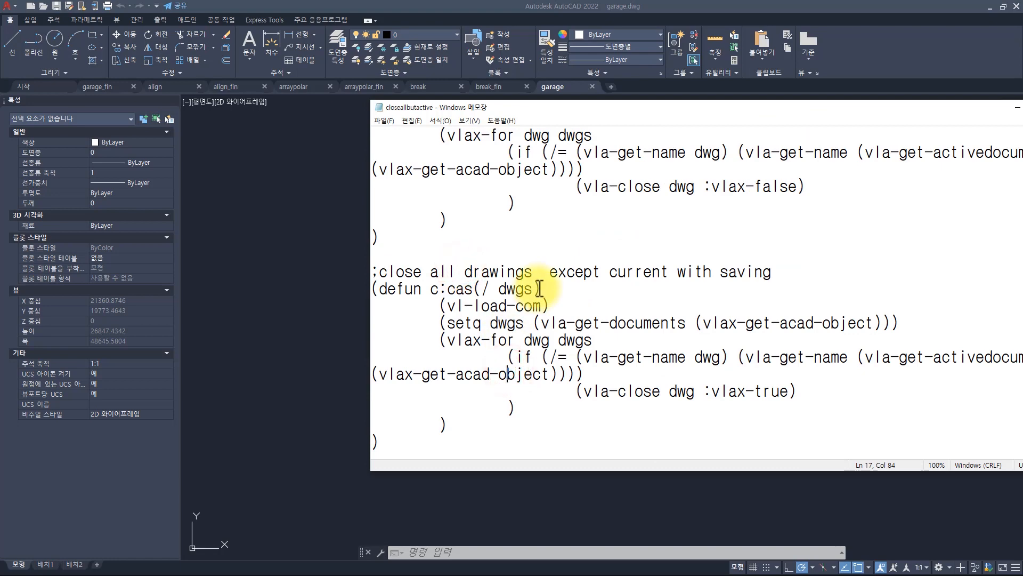
pyautogui.click(511, 438)
pyautogui.keyDown('shift'); pyautogui.click(373, 290); pyautogui.keyUp('shift')
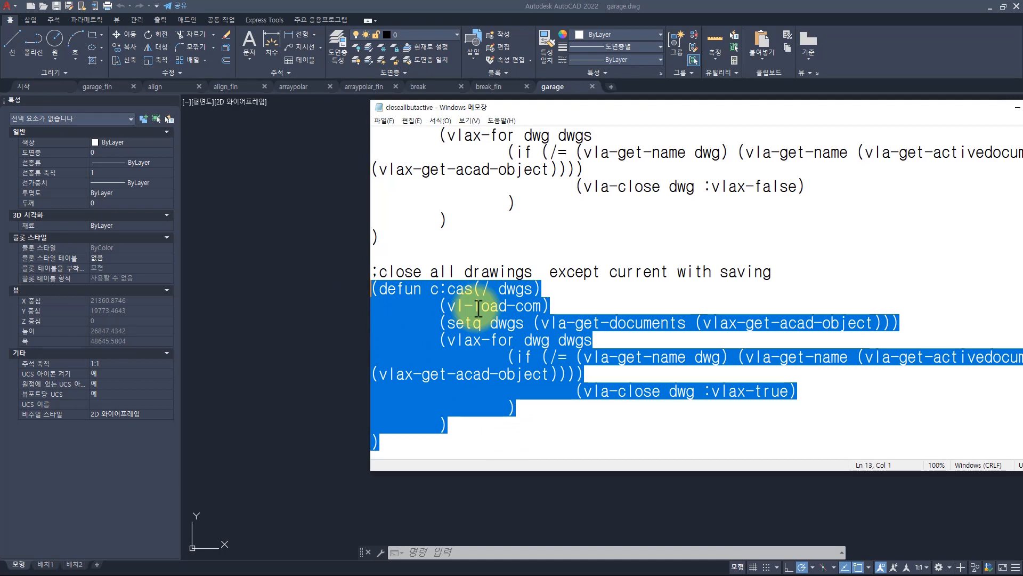
pyautogui.moveTo(557, 234); pyautogui.dragTo(376, 133)
pyautogui.moveTo(496, 431); pyautogui.dragTo(382, 307)
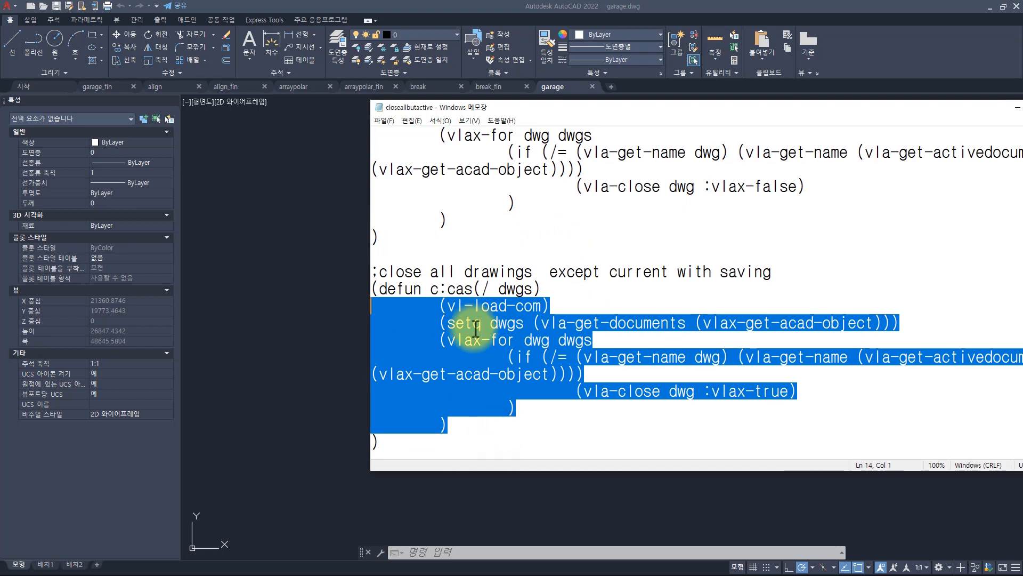
pyautogui.click(459, 425)
pyautogui.moveTo(507, 441); pyautogui.dragTo(450, 273)
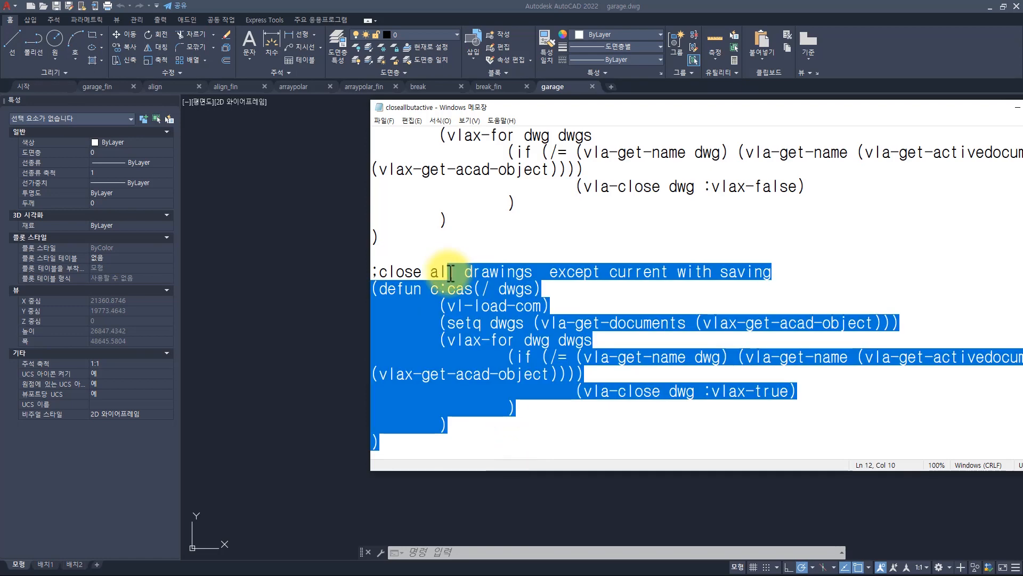
# - Compare the defun lines of the two routines to identify their command names, ca and cas
pyautogui.scroll(2, 451, 273)
pyautogui.moveTo(507, 149); pyautogui.dragTo(448, 154)
pyautogui.click(495, 198)
pyautogui.moveTo(402, 356); pyautogui.dragTo(588, 353)
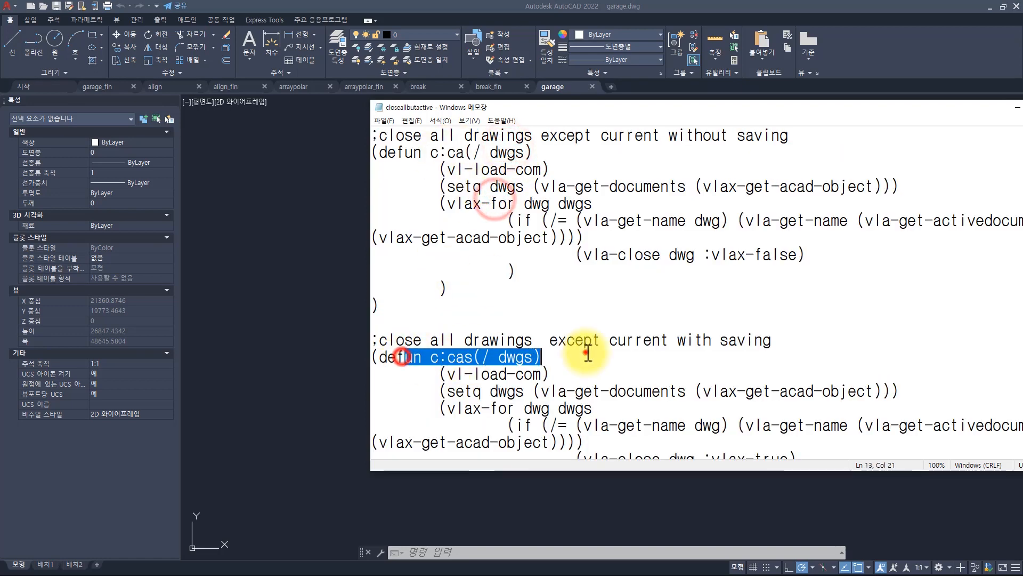
pyautogui.click(588, 353)
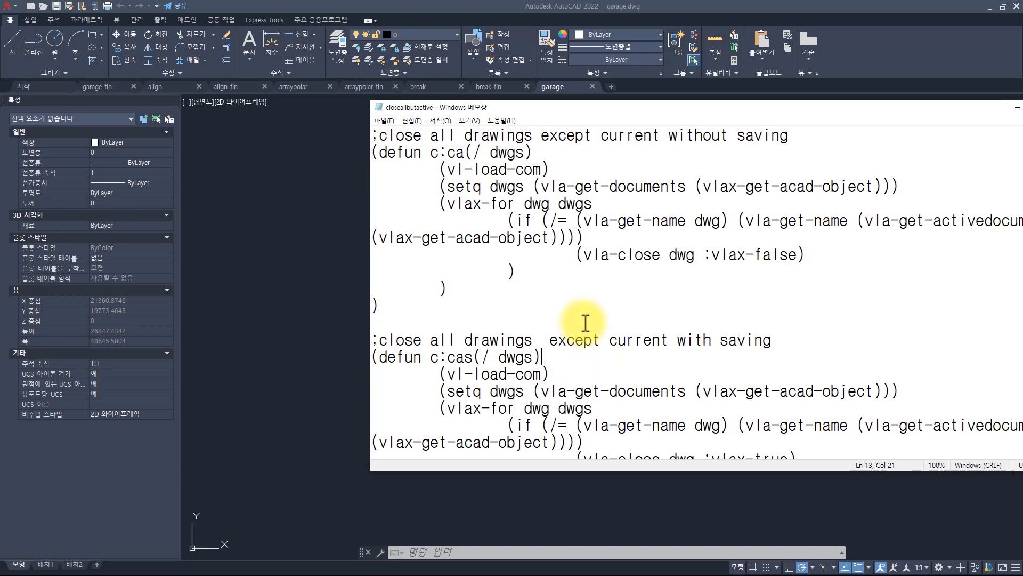
pyautogui.click(518, 221)
# - Return to AutoCAD and zoom out and pan the garage drawing so that it has unsaved changes
pyautogui.click(308, 224)
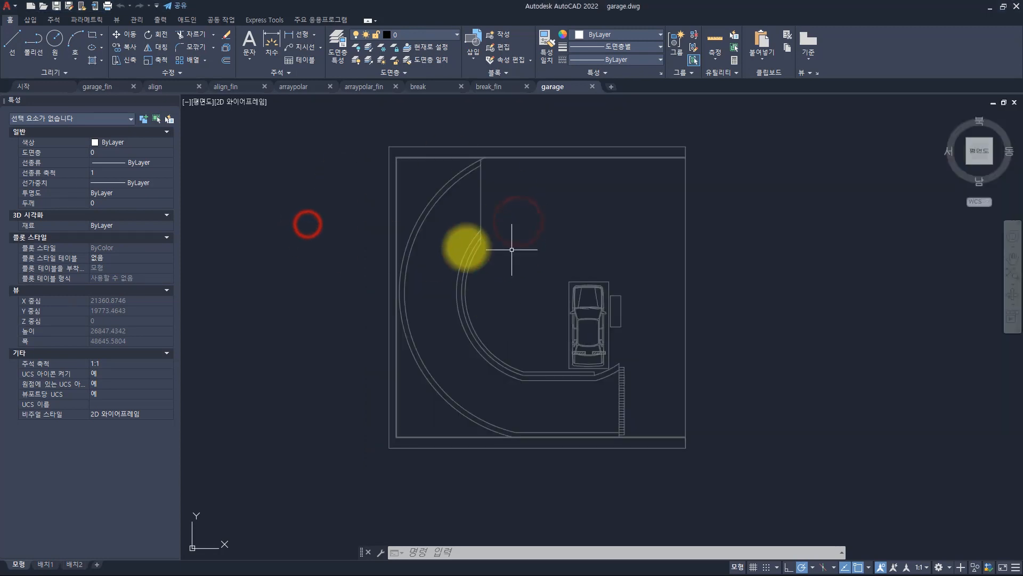
pyautogui.scroll(-1, 469, 247)
pyautogui.moveTo(404, 251); pyautogui.dragTo(507, 283, button='middle')
# - Activate the arraypolar_fin drawing and draw a rectangle in the empty area left of the fan shape
pyautogui.click(353, 82)
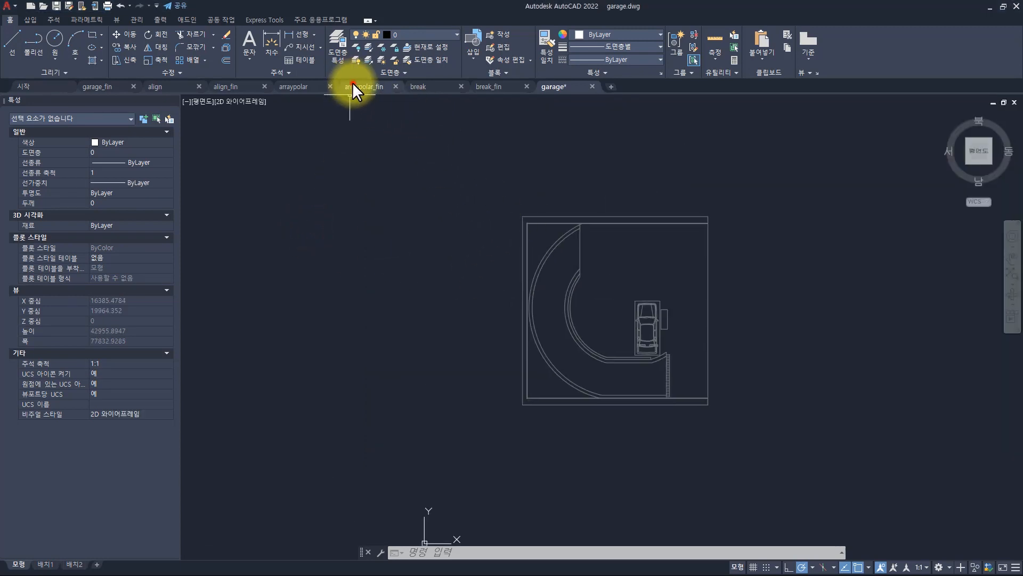
pyautogui.write('rec')
pyautogui.press('space')
pyautogui.click(310, 186)
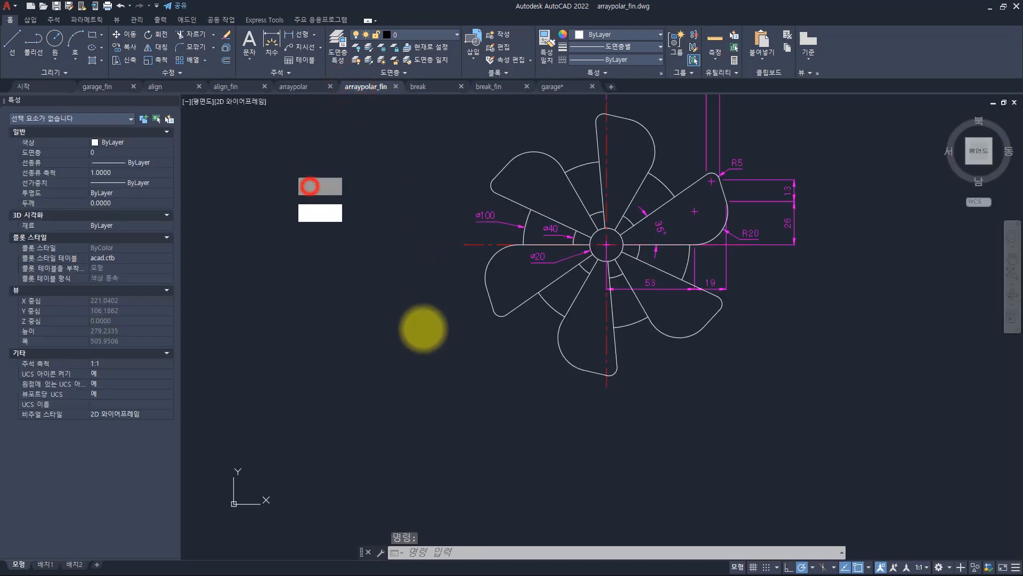
pyautogui.click(427, 342)
# - Activate the align_fin drawing and draw a rectangle in the empty area left of the room plan
pyautogui.click(235, 87)
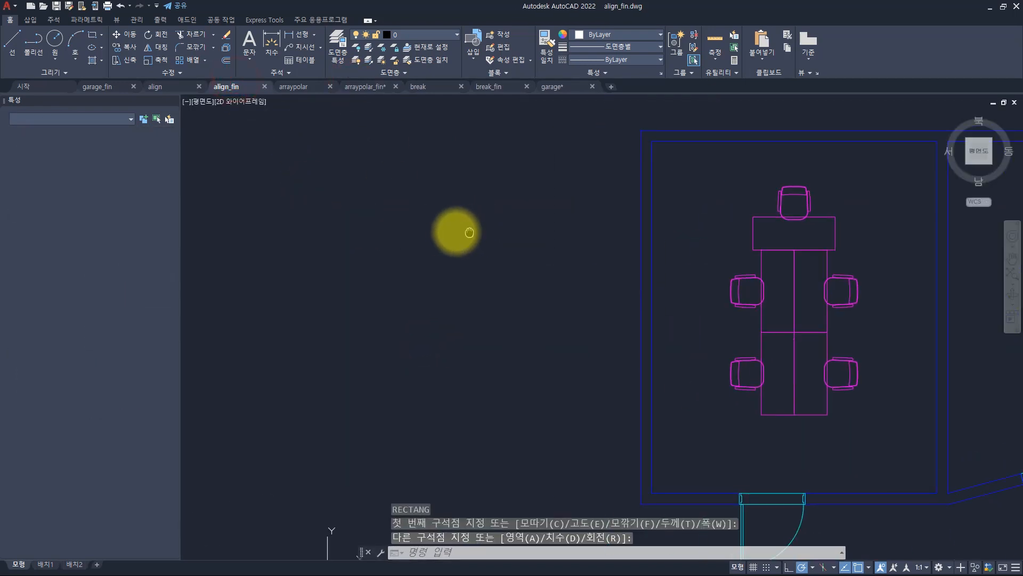
pyautogui.write('rec')
pyautogui.press('space')
pyautogui.click(302, 176)
pyautogui.click(419, 330)
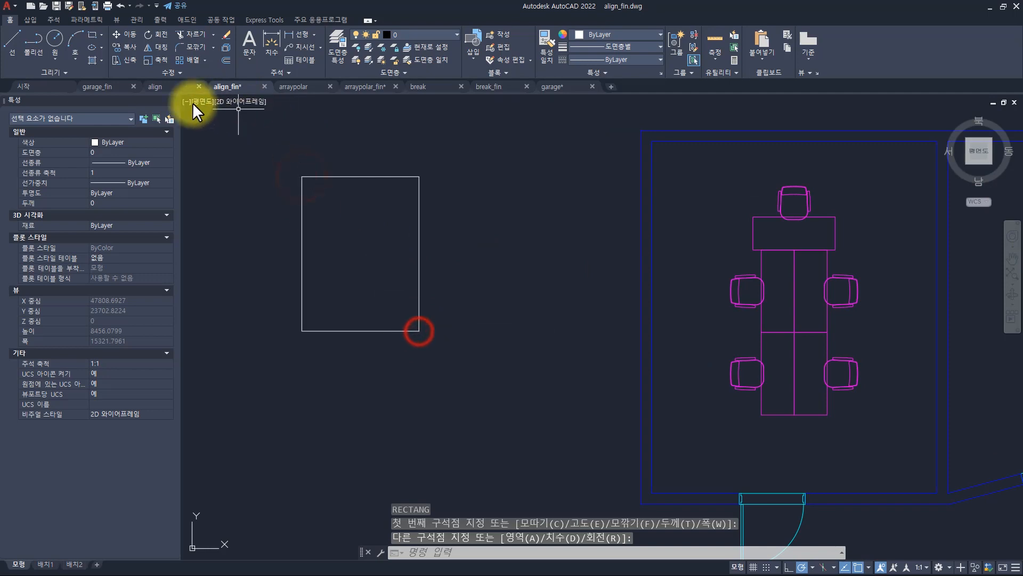
# - Activate the align drawing, shift its view, and draw a rectangle left of the loose desk and door
pyautogui.click(156, 86)
pyautogui.moveTo(299, 288); pyautogui.dragTo(469, 291, button='middle')
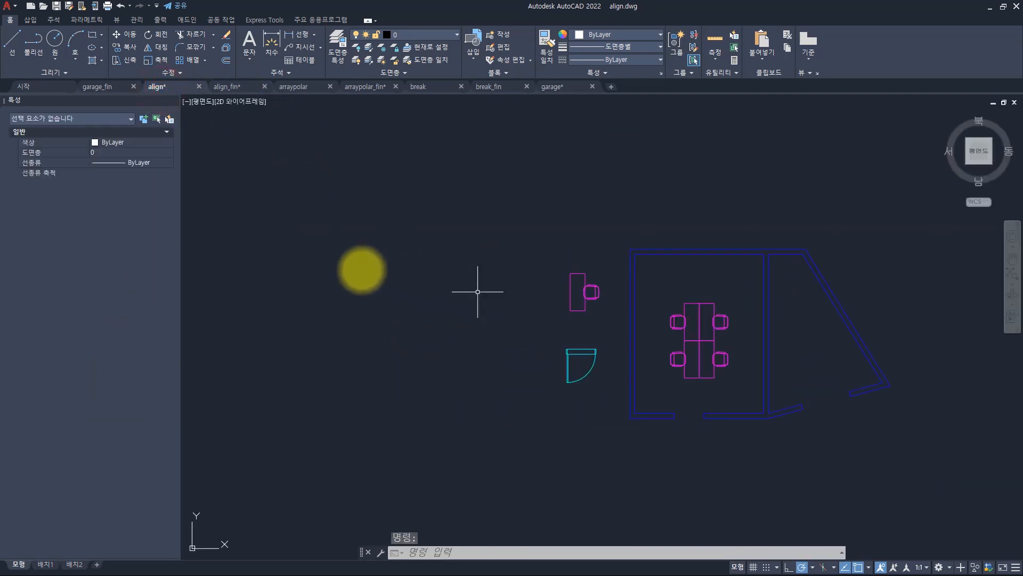
pyautogui.press('space')
pyautogui.click(272, 229)
pyautogui.click(384, 331)
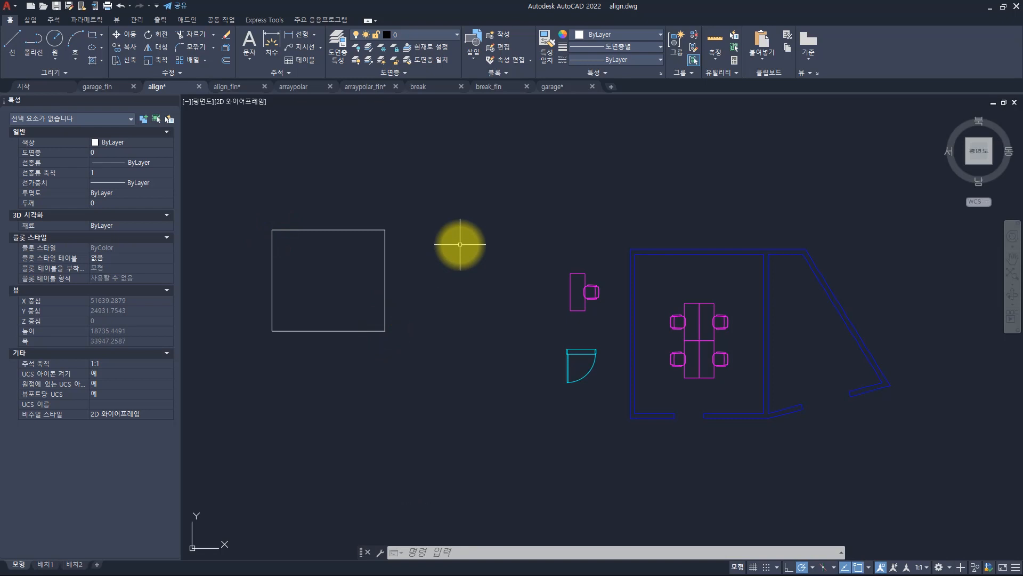
# - Activate the break drawing and run the CA command to close all other drawings without saving
pyautogui.click(427, 87)
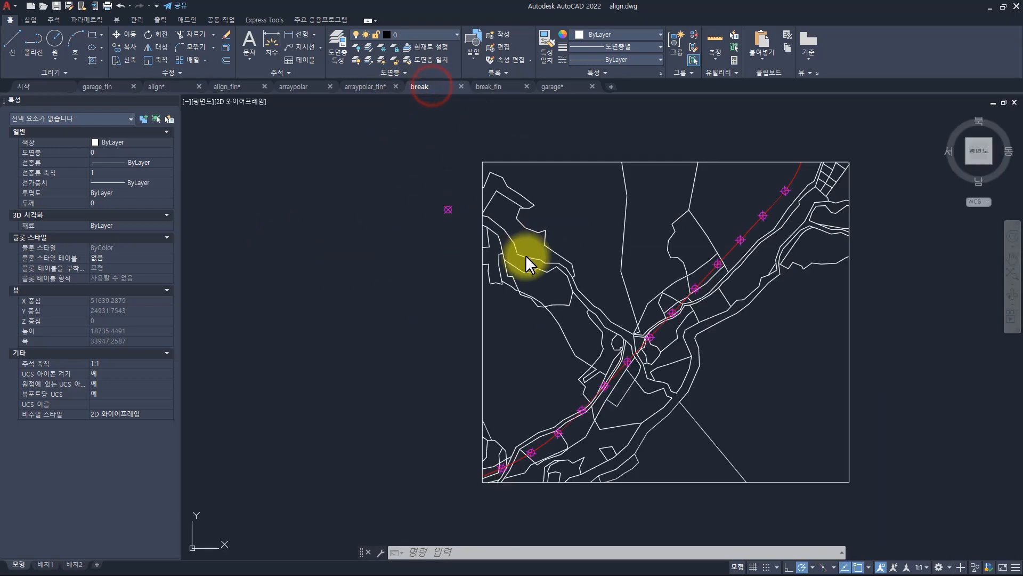
pyautogui.write('CA')
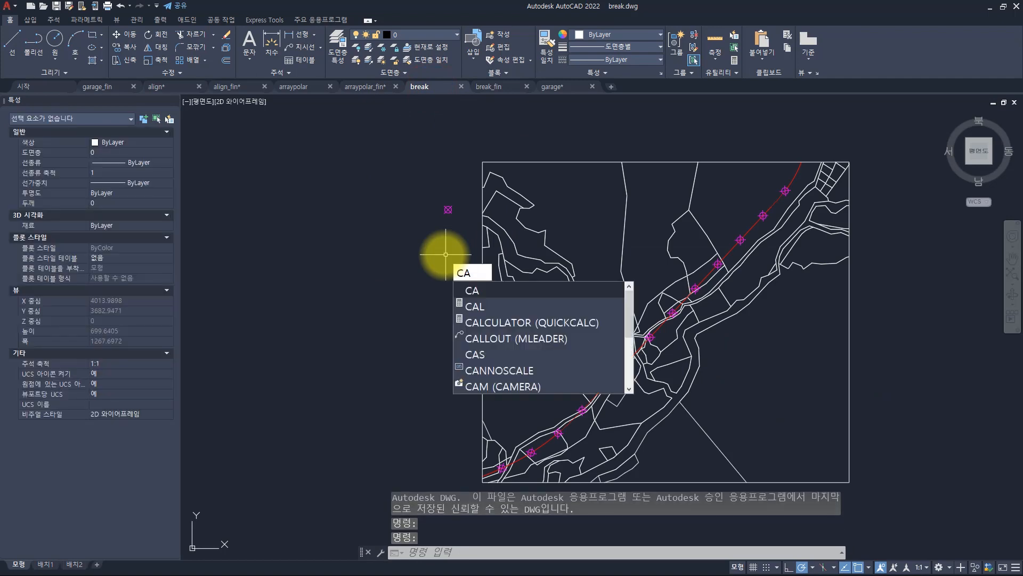
pyautogui.press('Return')
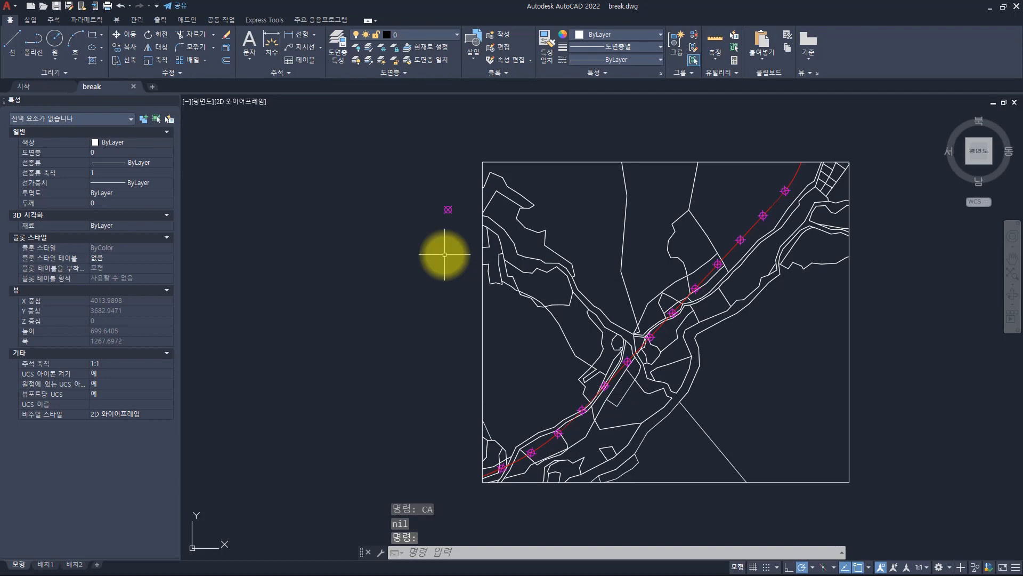
# - Switch to File Explorer and open all the drawings in the sample folder in AutoCAD again
pyautogui.hotkey('alt', 'Tab')
pyautogui.press('Tab')
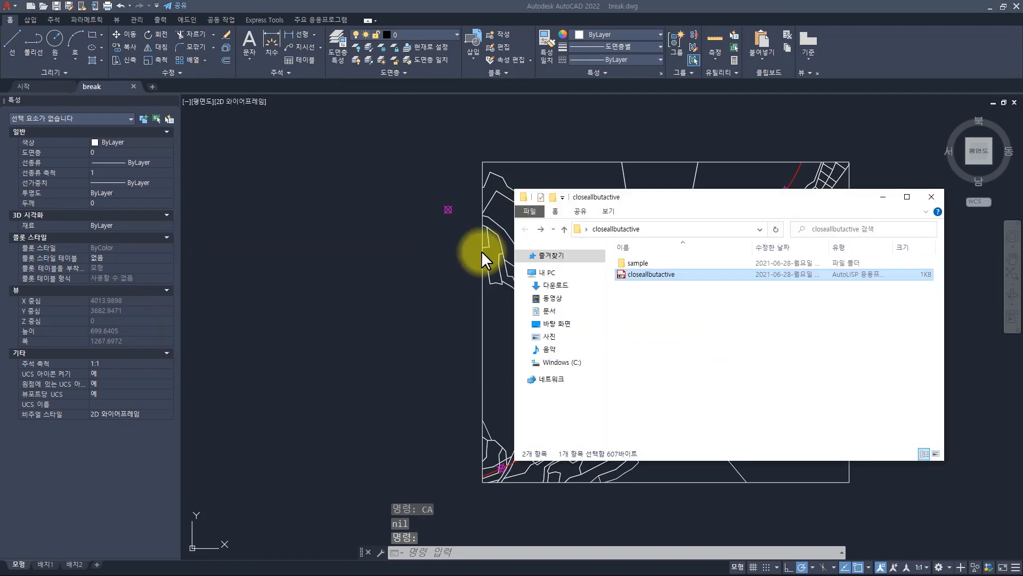
pyautogui.doubleClick(644, 261)
pyautogui.moveTo(696, 401); pyautogui.dragTo(646, 213)
pyautogui.moveTo(678, 427); pyautogui.dragTo(608, 218)
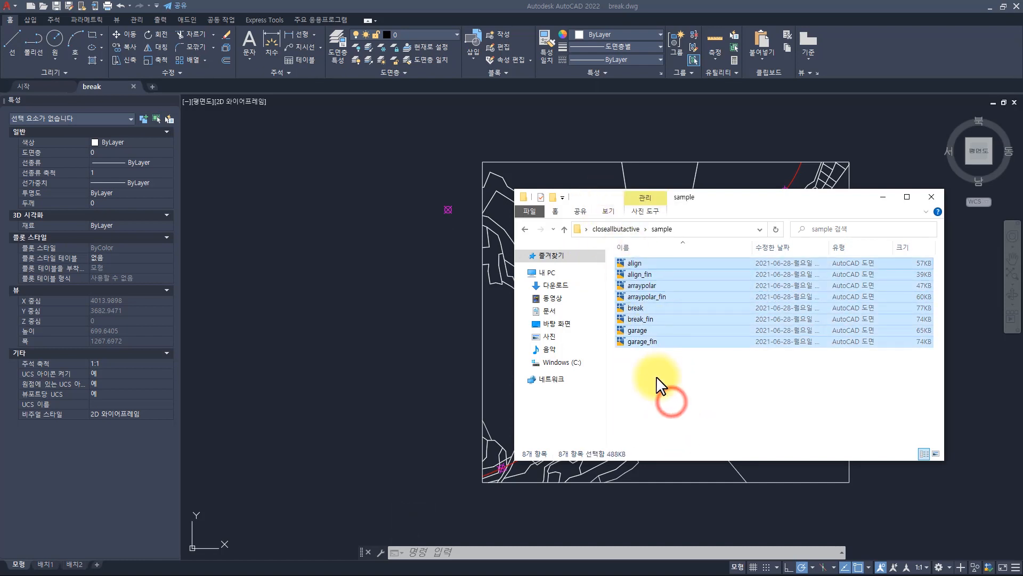
pyautogui.press('Return')
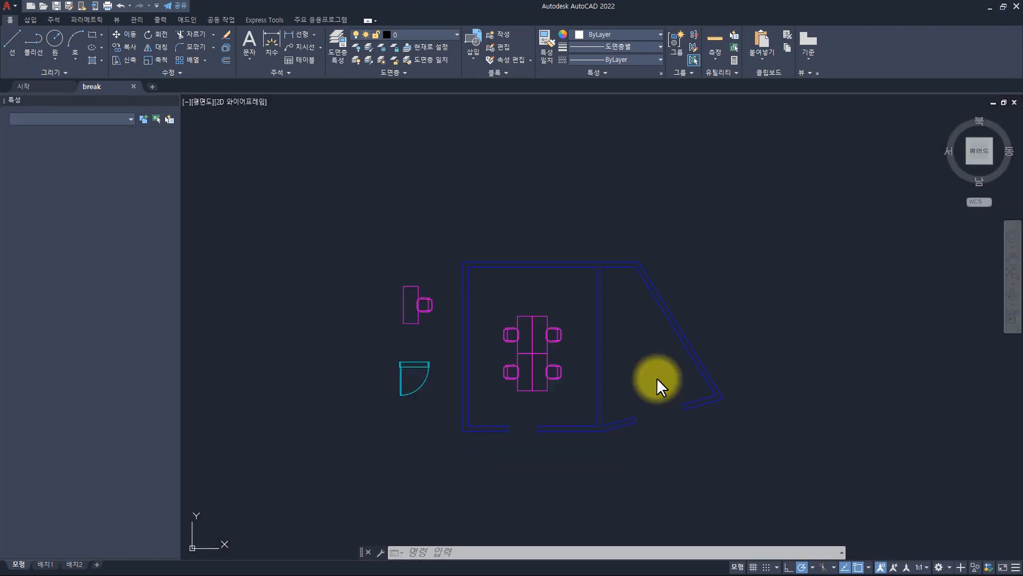
# - Check the name of the cas routine in the AutoLISP file and return to AutoCAD
pyautogui.hotkey('alt', 'Tab')
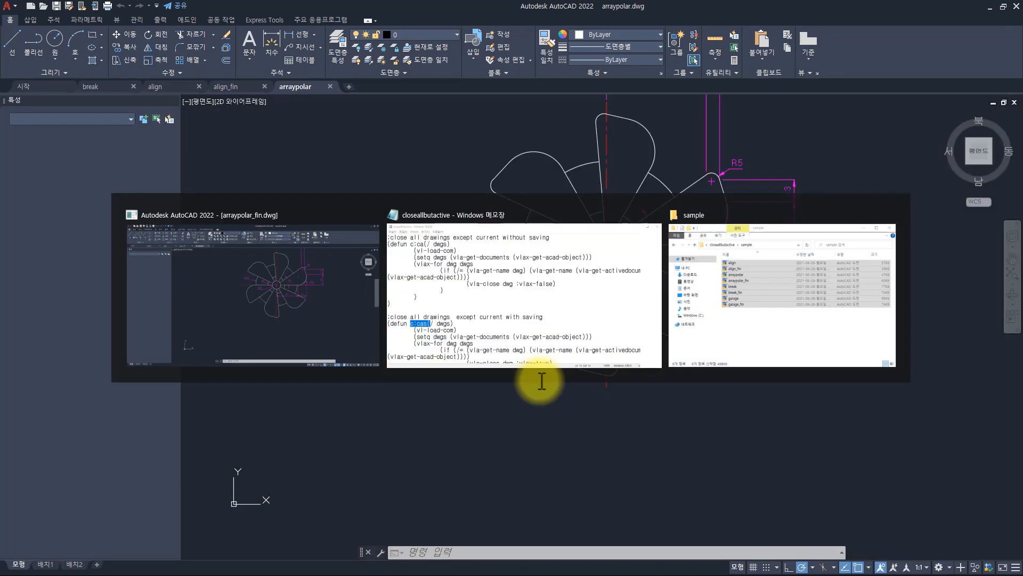
pyautogui.click(535, 386)
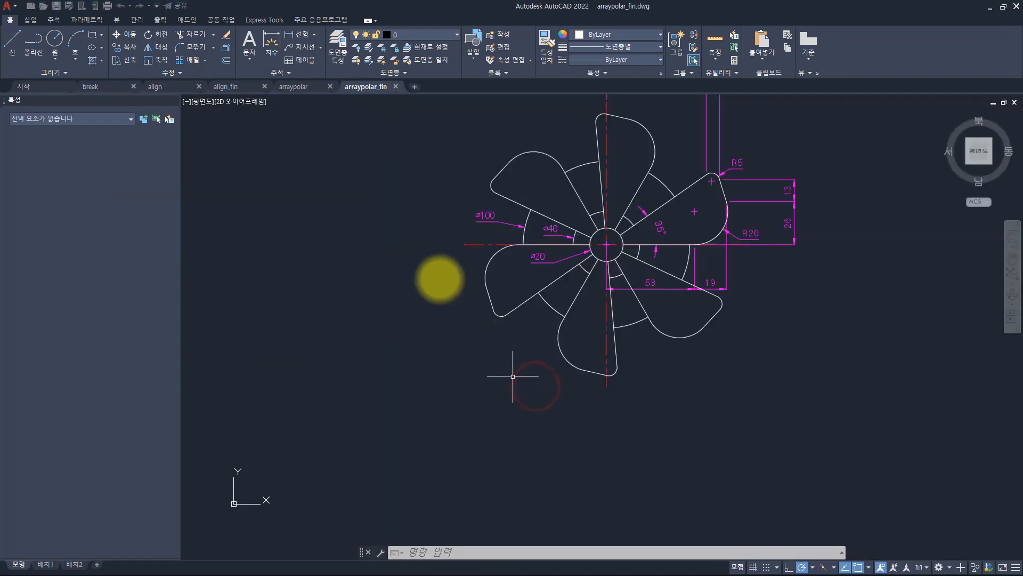
# - Switch to the closeallbutactive file in Notepad and examine the full cas routine by highlighting its code
pyautogui.hotkey('alt', 'Tab')
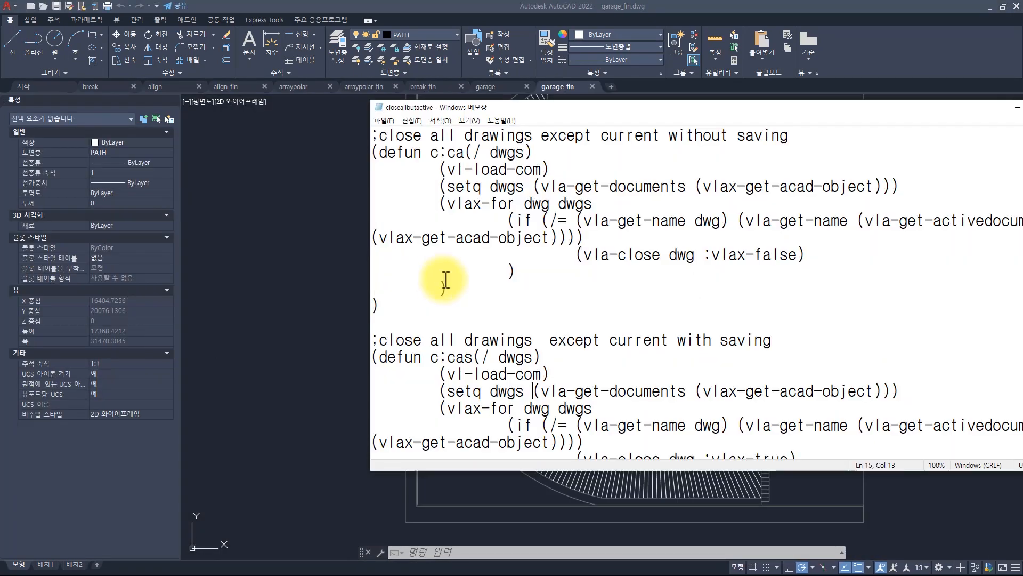
pyautogui.click(498, 321)
pyautogui.moveTo(409, 306); pyautogui.dragTo(496, 425)
pyautogui.scroll(-1, 464, 332)
pyautogui.scroll(-1, 464, 332)
pyautogui.click(450, 269)
pyautogui.moveTo(431, 208); pyautogui.dragTo(473, 374)
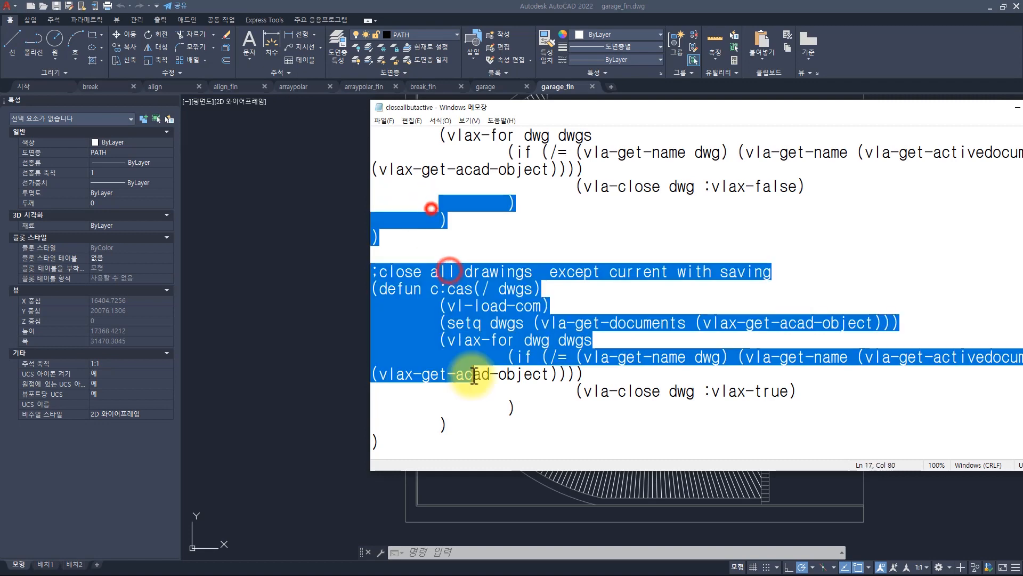
pyautogui.click(472, 375)
pyautogui.moveTo(476, 436); pyautogui.dragTo(364, 291)
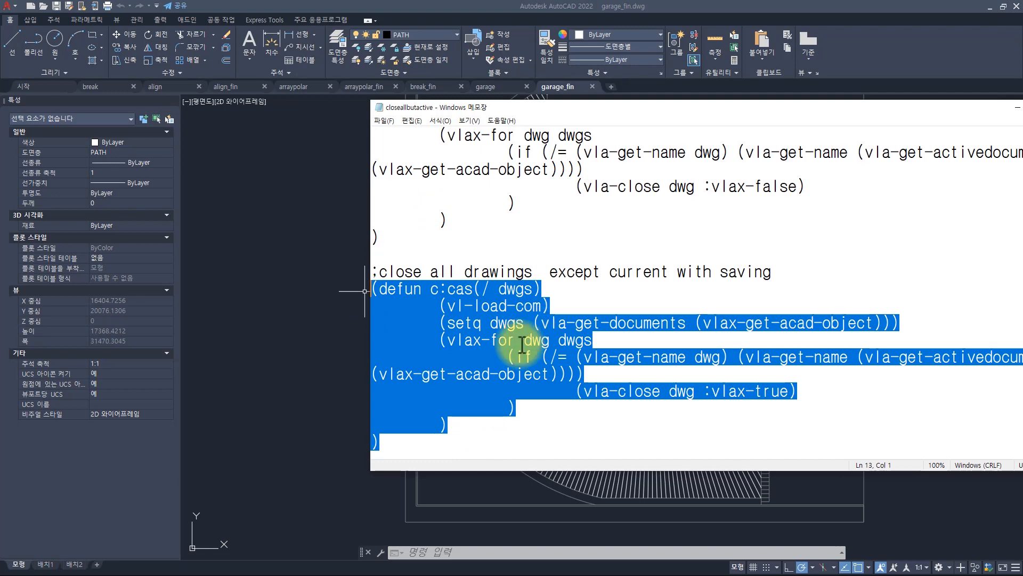
# - Return to AutoCAD, activate the break drawing, and draw a rectangle in the empty area left of the map
pyautogui.click(302, 272)
pyautogui.press('Escape')
pyautogui.click(108, 87)
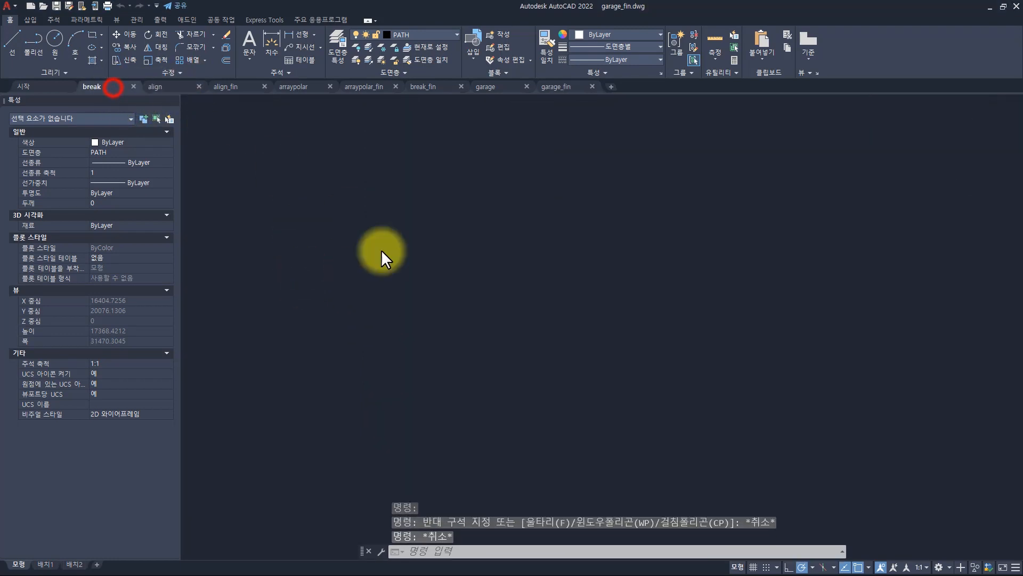
pyautogui.write('rec')
pyautogui.press('Return')
pyautogui.click(286, 223)
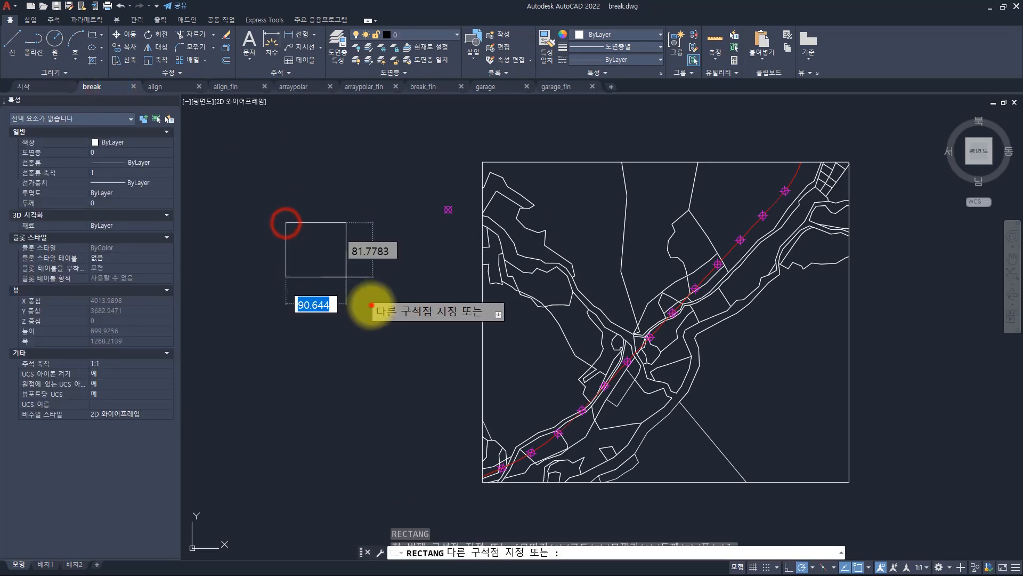
pyautogui.click(371, 304)
# - Activate the arraypolar drawing and draw a circle above the existing hub circle
pyautogui.click(304, 87)
pyautogui.write('c')
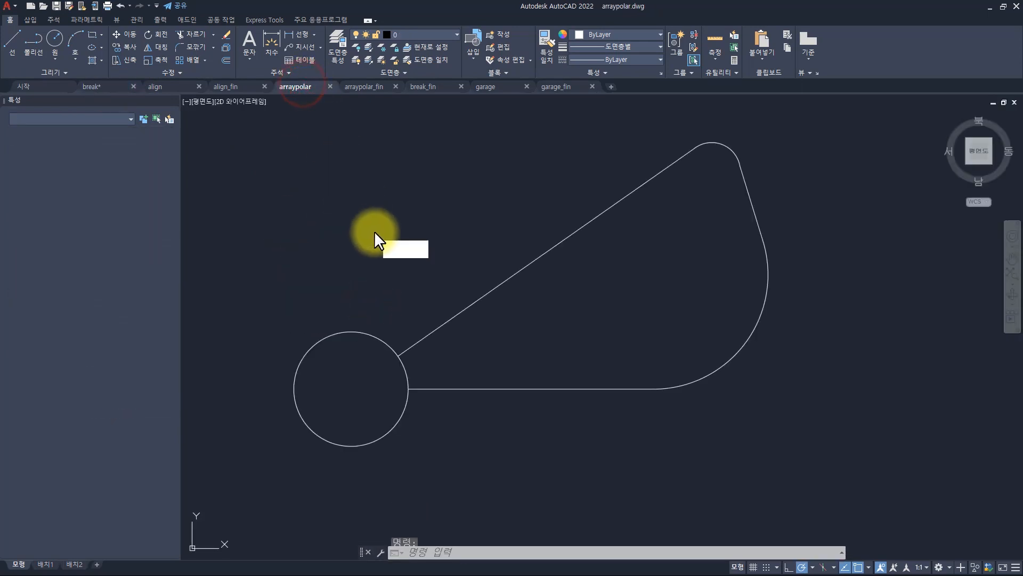
pyautogui.press('Return')
pyautogui.click(385, 219)
pyautogui.click(405, 270)
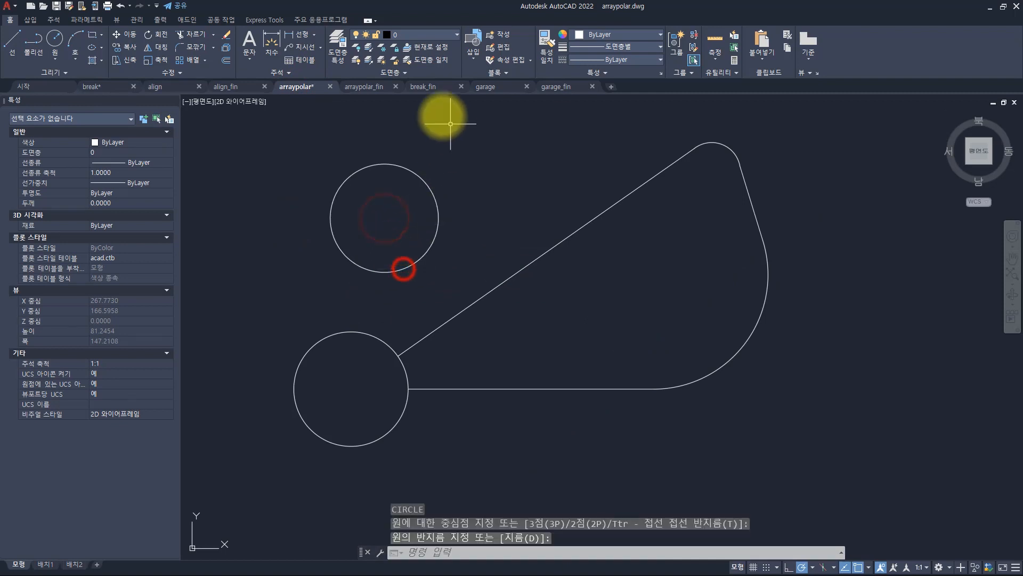
# - Activate the break_fin drawing and draw a rectangle in the empty area left of the map
pyautogui.click(425, 86)
pyautogui.write('rec')
pyautogui.press('Return')
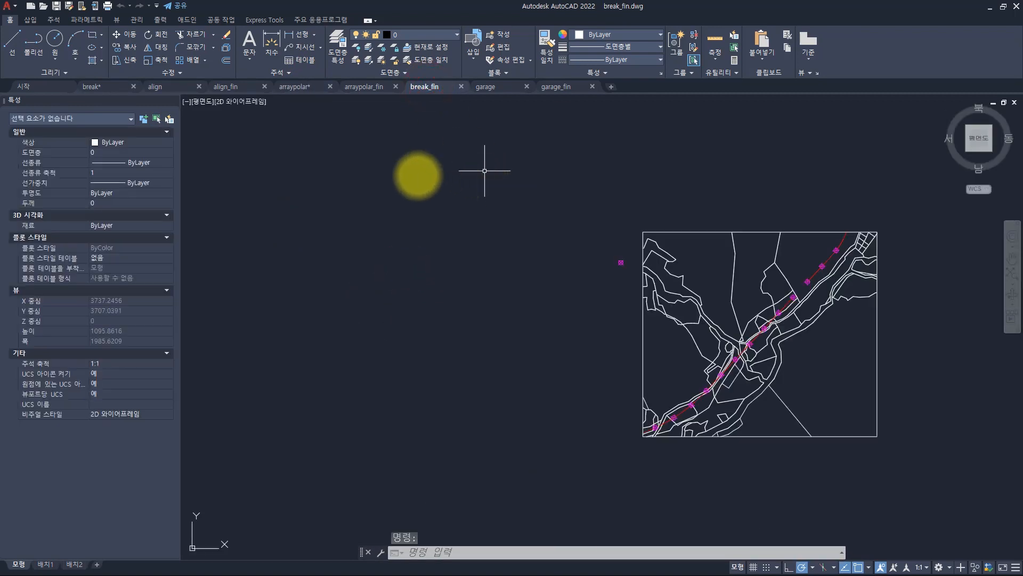
pyautogui.click(397, 170)
pyautogui.click(530, 334)
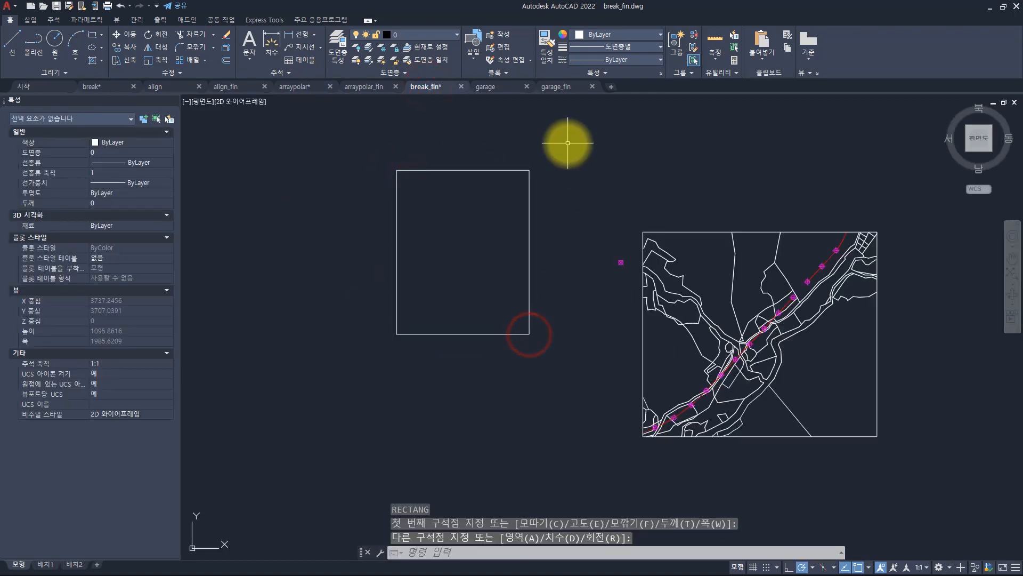
# - Review the cas routine in Notepad and run the CAS command from break_fin to save and close all other drawings
pyautogui.write('ca')
pyautogui.hotkey('alt', 'Tab')
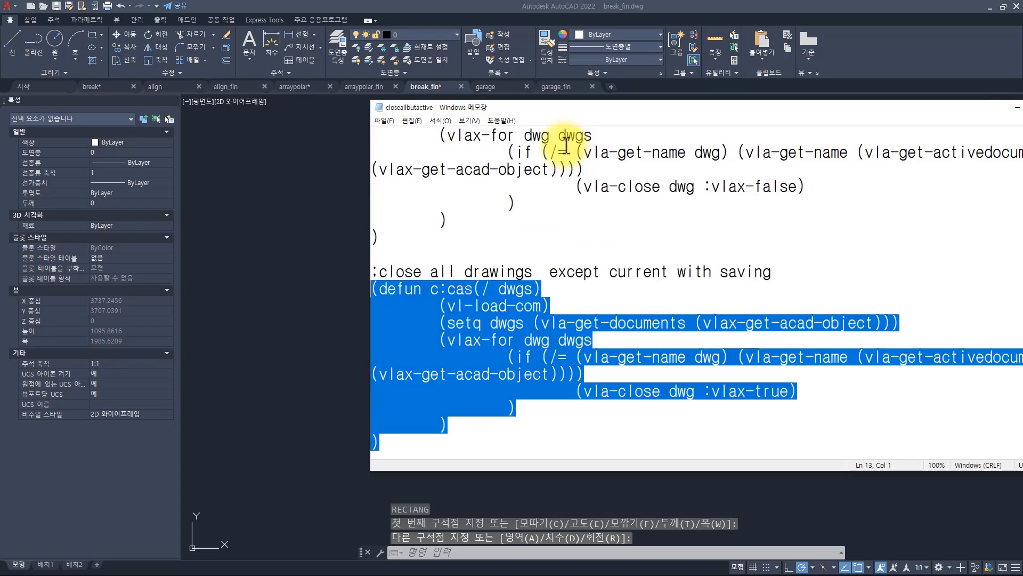
pyautogui.click(488, 255)
pyautogui.moveTo(488, 278); pyautogui.dragTo(503, 429)
pyautogui.hotkey('alt', 'Tab')
pyautogui.write('s')
pyautogui.press('Return')
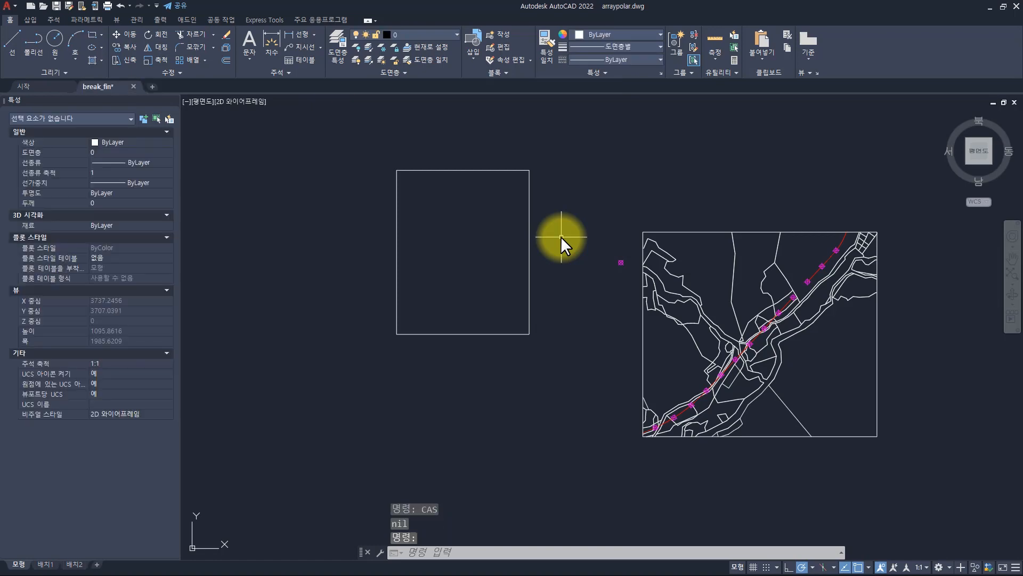
# - Switch to File Explorer, clear the file selection in the sample folder, and check its drawing and backup files
pyautogui.hotkey('alt', 'Tab')
pyautogui.press('Tab')
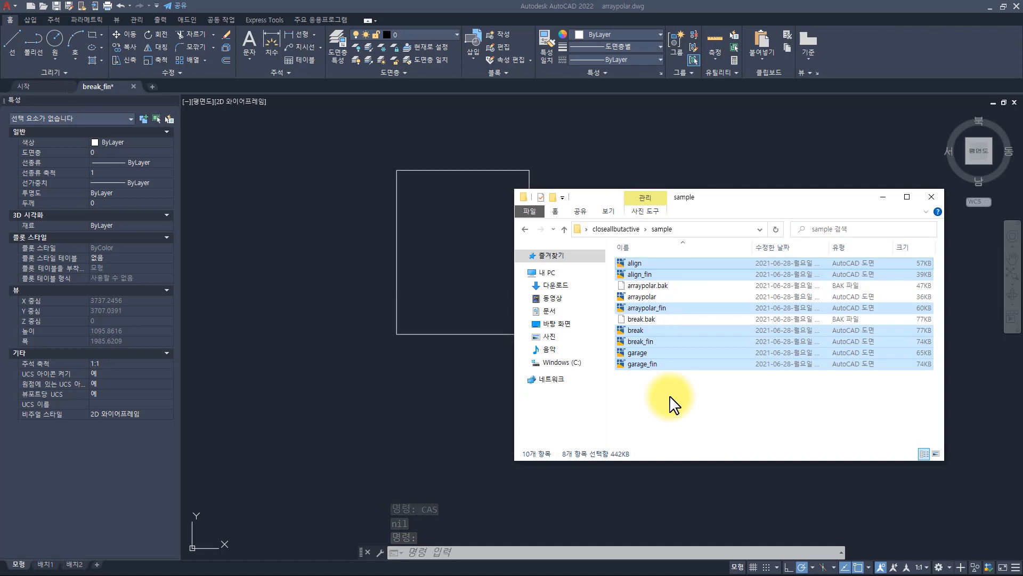
pyautogui.click(671, 397)
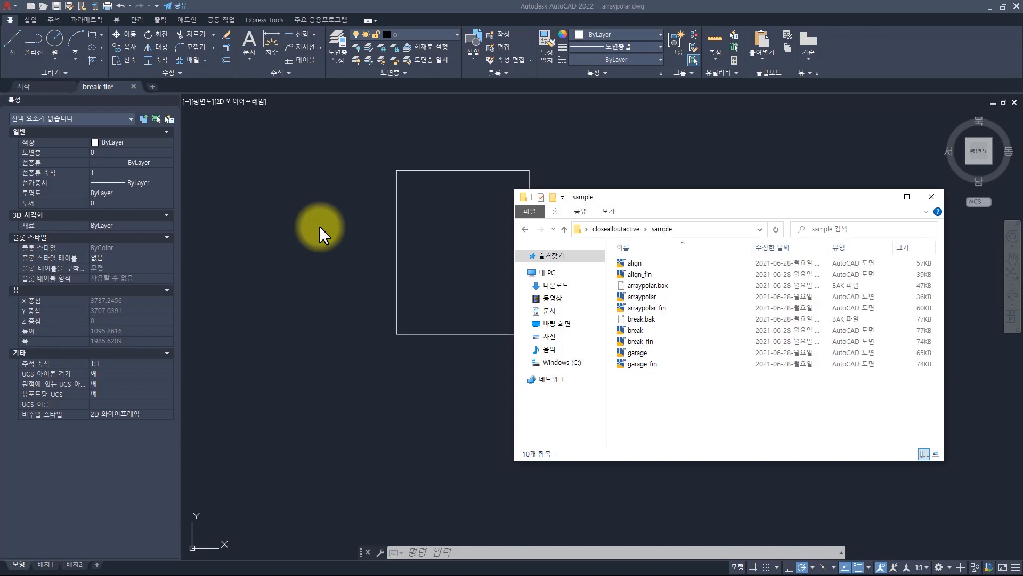
# - Switch back to the AutoLISP file in Notepad and compare the command names ca and cas in the two routine definitions
pyautogui.hotkey('alt', 'Tab')
pyautogui.click(457, 290)
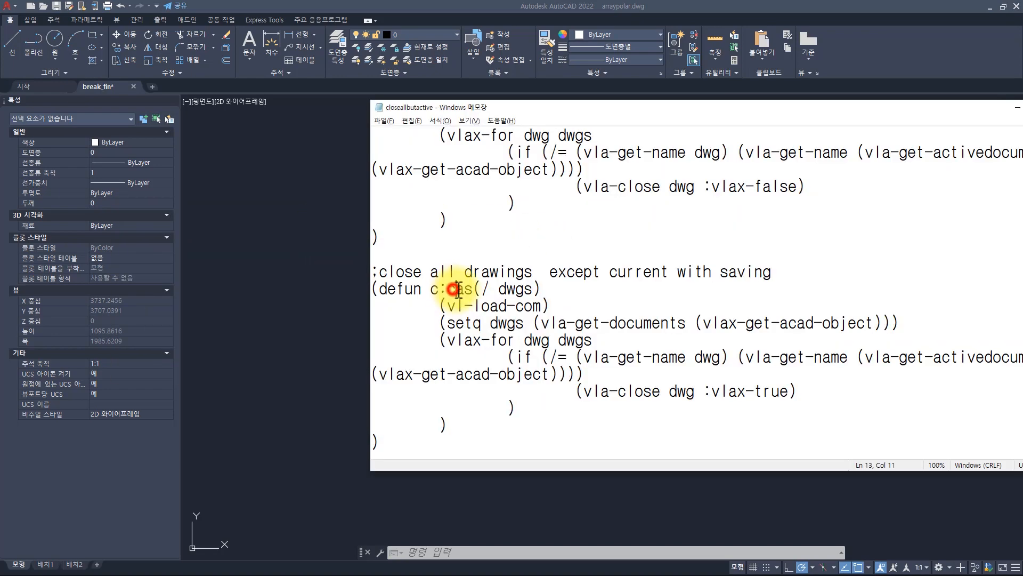
pyautogui.doubleClick(457, 289)
pyautogui.scroll(1, 469, 229)
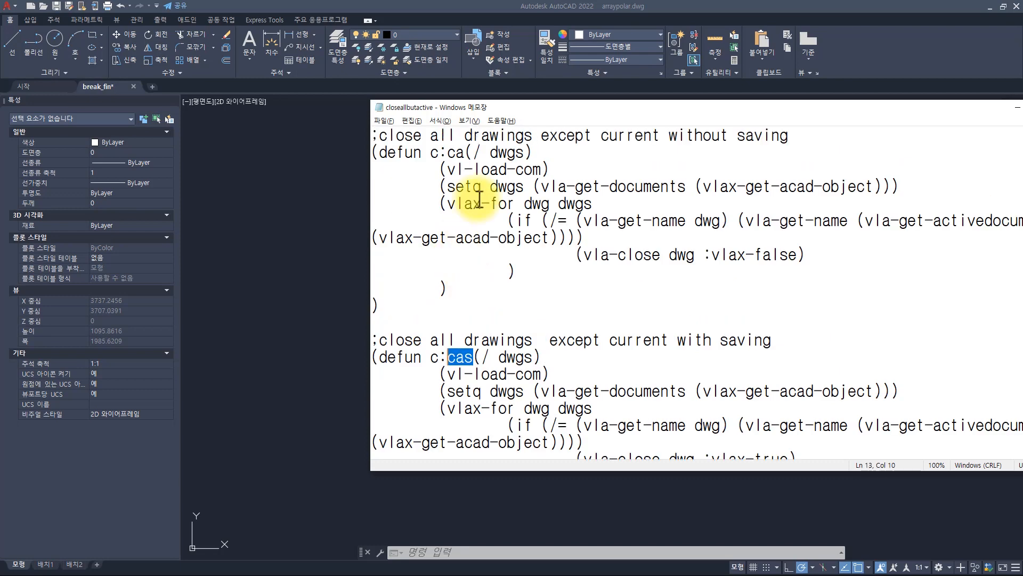
pyautogui.doubleClick(456, 153)
pyautogui.click(471, 357)
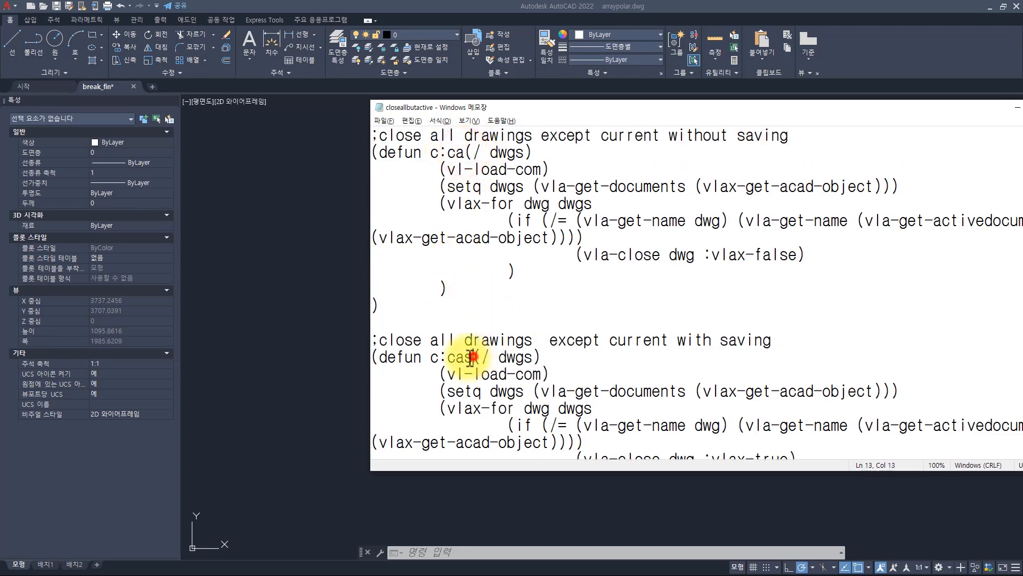
pyautogui.doubleClick(472, 357)
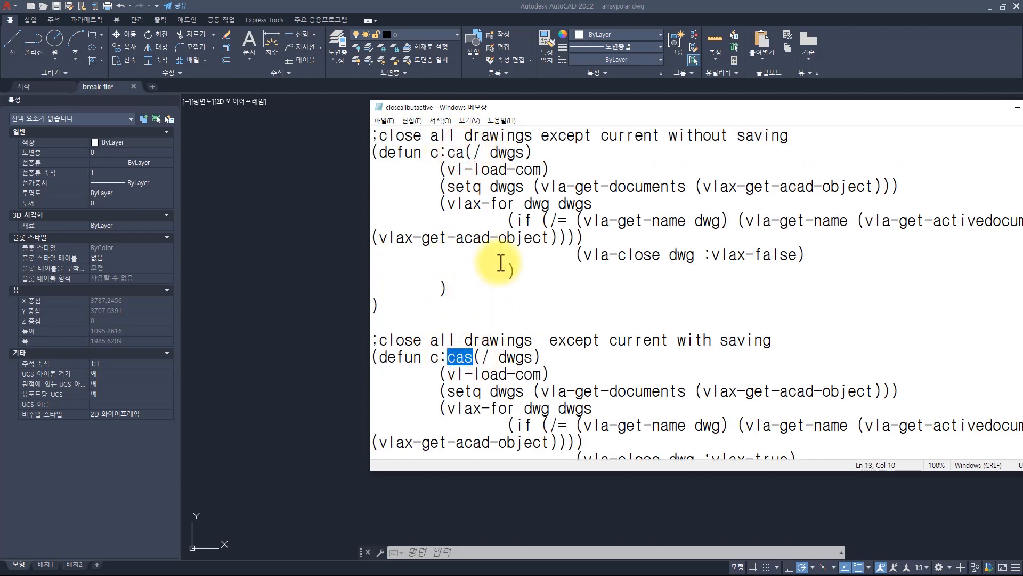